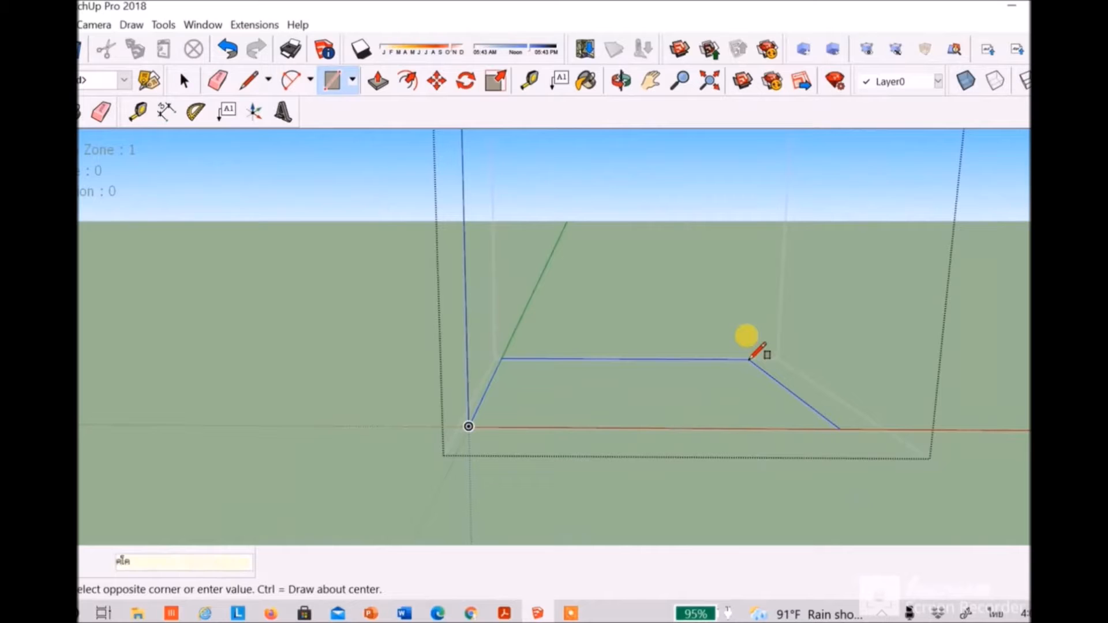
Draw an 8.8 by 3 m rectangle on the ground plane with its first corner at the origin.
{"action": "key", "text": "Return"}
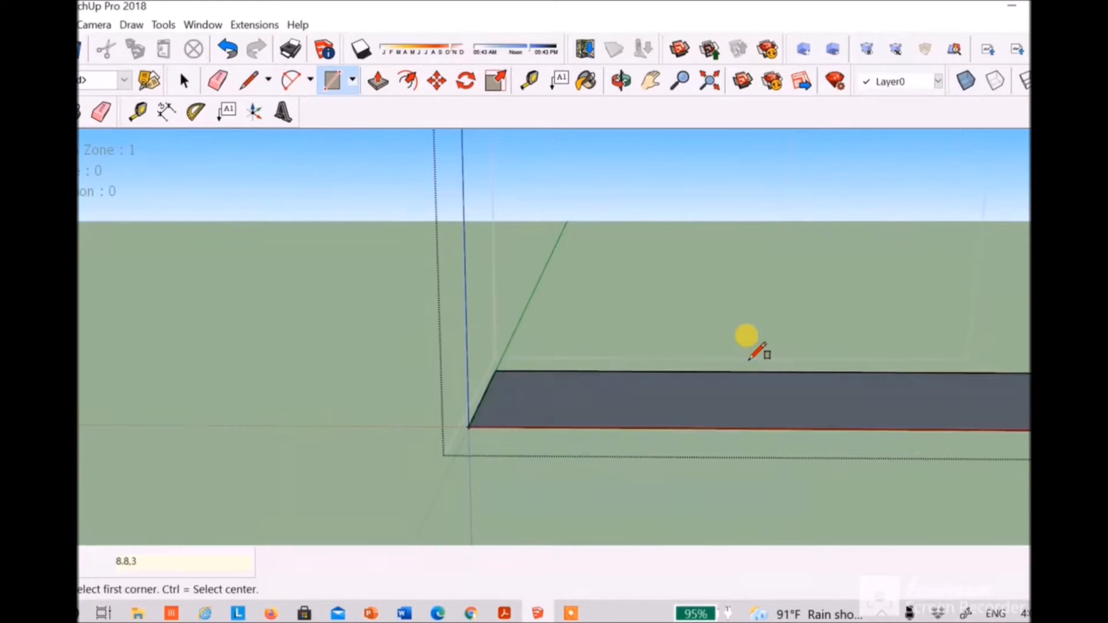
{"action": "scroll", "coordinate": [755, 349], "scroll_direction": "down", "scroll_amount": 2}
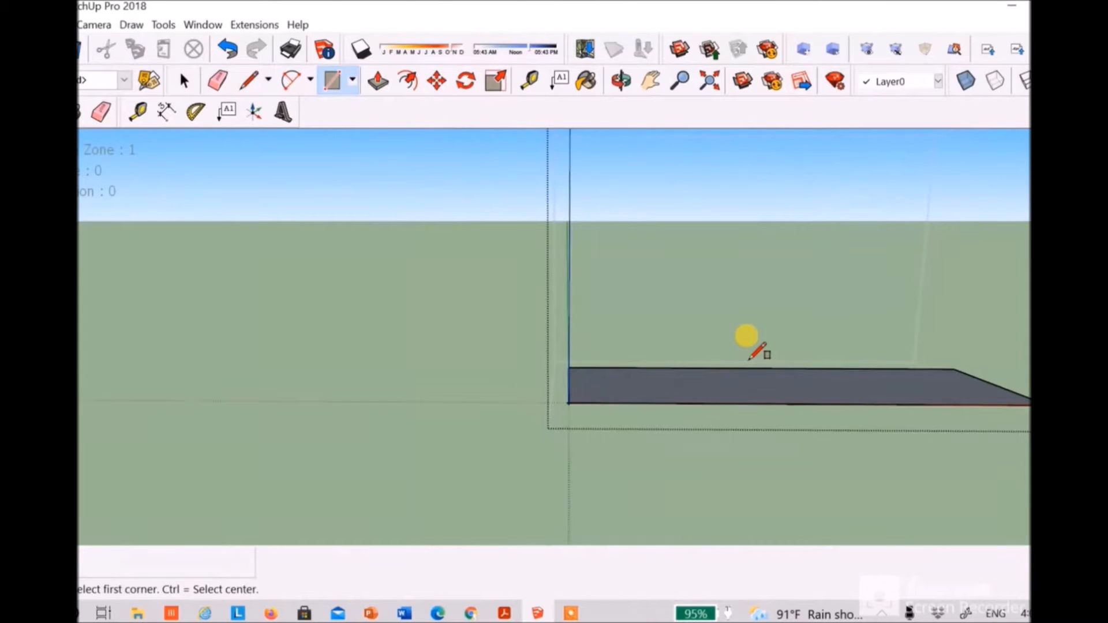
{"action": "scroll", "coordinate": [759, 354], "scroll_direction": "down", "scroll_amount": 2}
Push/pull the rectangle up 2.85 m into a box.
{"action": "middle_click_drag", "start_coordinate": [770, 384], "coordinate": [755, 413]}
{"action": "left_click", "coordinate": [374, 84]}
{"action": "left_click", "coordinate": [754, 412]}
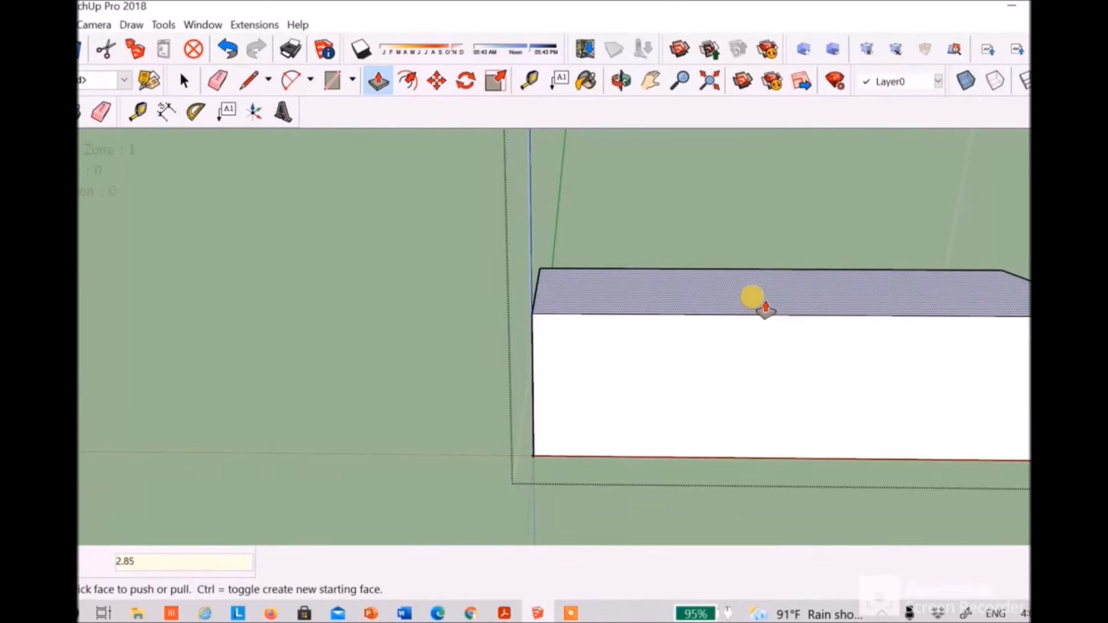
{"action": "key", "text": "Return"}
{"action": "scroll", "coordinate": [759, 305], "scroll_direction": "down", "scroll_amount": 3}
{"action": "middle_click_drag", "start_coordinate": [759, 306], "coordinate": [645, 271]}
{"action": "scroll", "coordinate": [642, 266], "scroll_direction": "up", "scroll_amount": 4}
{"action": "middle_click_drag", "start_coordinate": [623, 362], "coordinate": [620, 332]}
{"action": "left_click", "coordinate": [23, 110]}
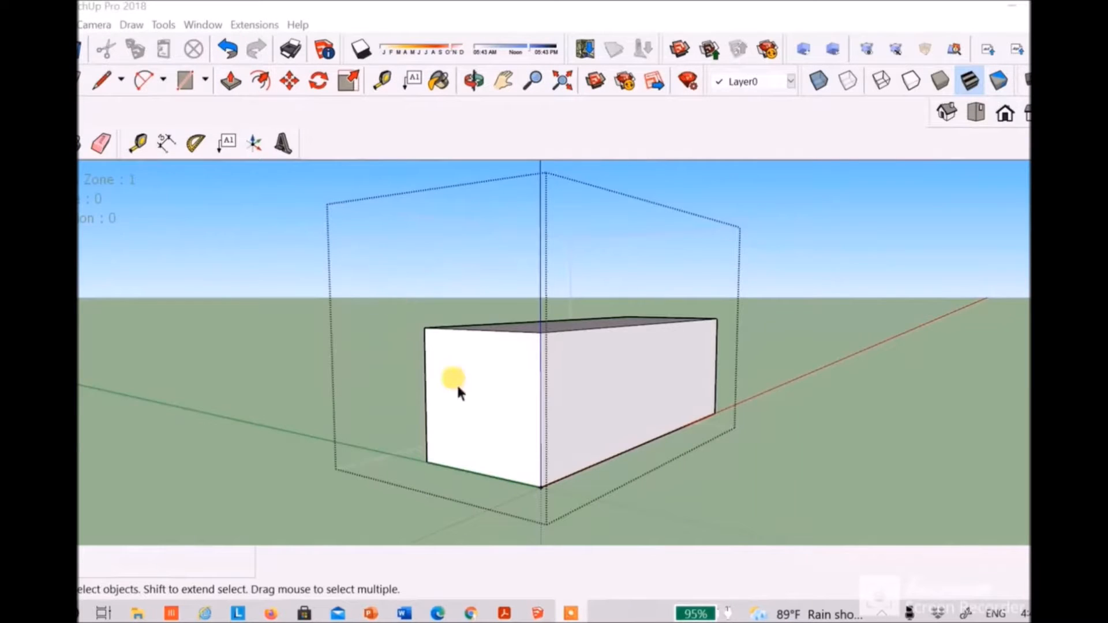
{"action": "middle_click_drag", "start_coordinate": [579, 339], "coordinate": [554, 424]}
{"action": "left_click", "coordinate": [283, 144]}
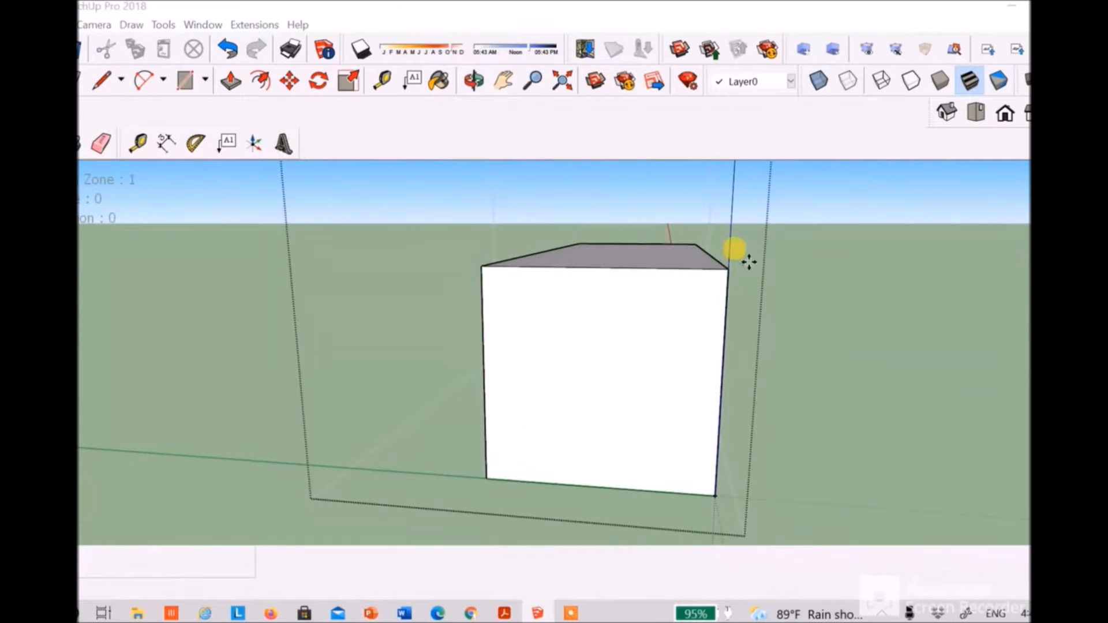
{"action": "type", "text": "West facade"}
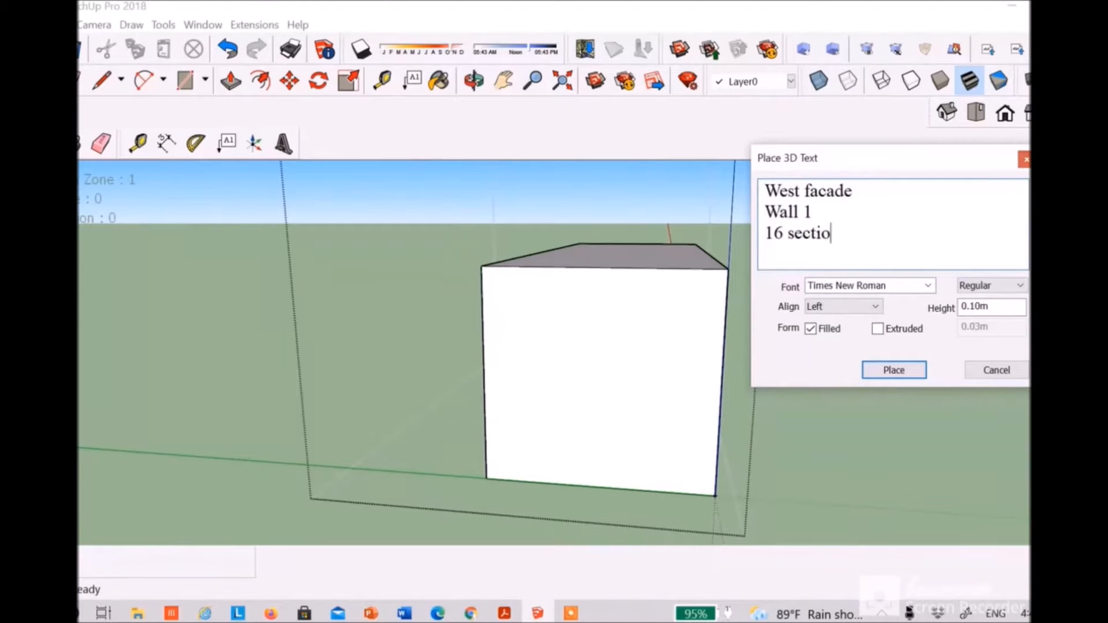
{"action": "left_click", "coordinate": [1010, 370]}
Place a horizontal guide about a third of the way up the west wall and a second one 0.37 m above it.
{"action": "middle_click_drag", "start_coordinate": [836, 391], "coordinate": [520, 488]}
{"action": "left_click", "coordinate": [137, 142]}
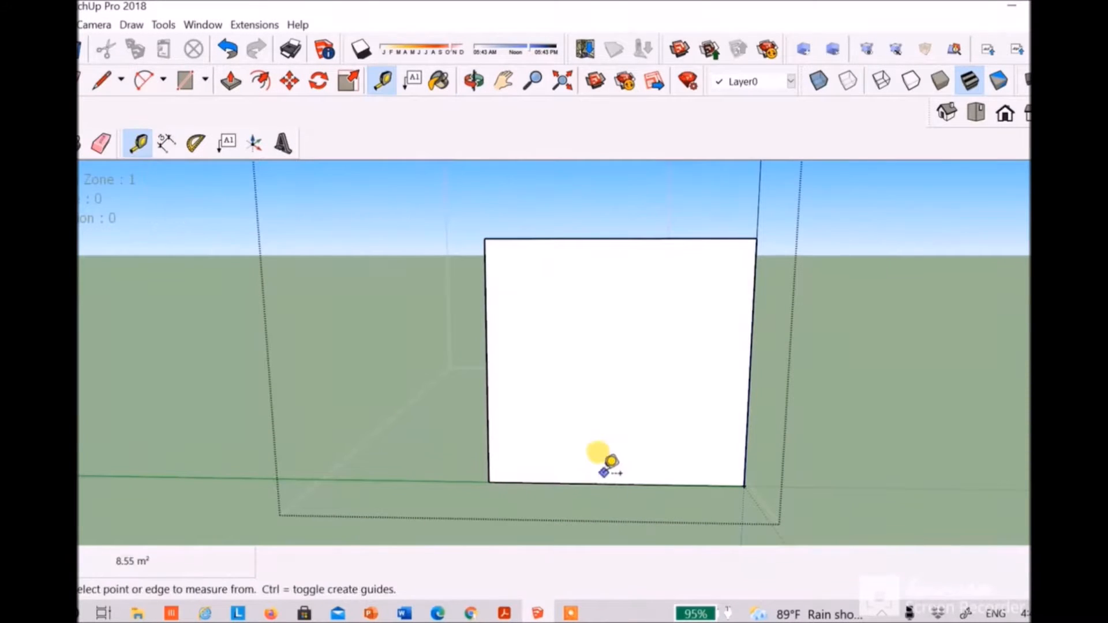
{"action": "left_click", "coordinate": [602, 483]}
{"action": "key", "text": "Return"}
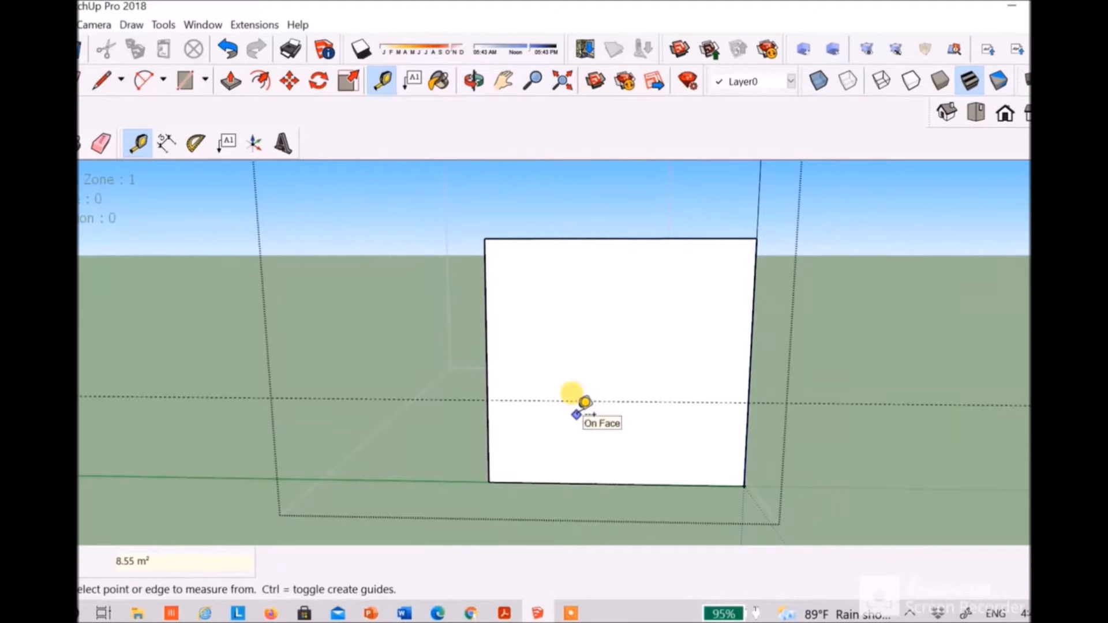
{"action": "left_click", "coordinate": [584, 400]}
{"action": "type", "text": "0."}
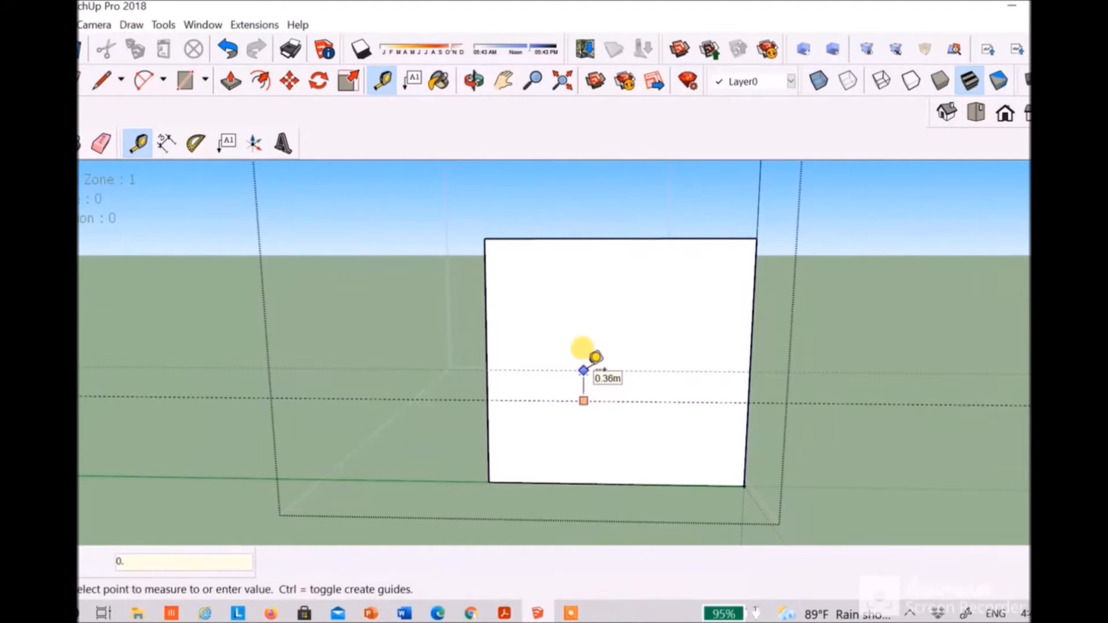
{"action": "type", "text": "37"}
{"action": "key", "text": "Return"}
Add three more horizontal guides up the west wall, each 0.37 m above the previous one.
{"action": "left_click", "coordinate": [587, 369]}
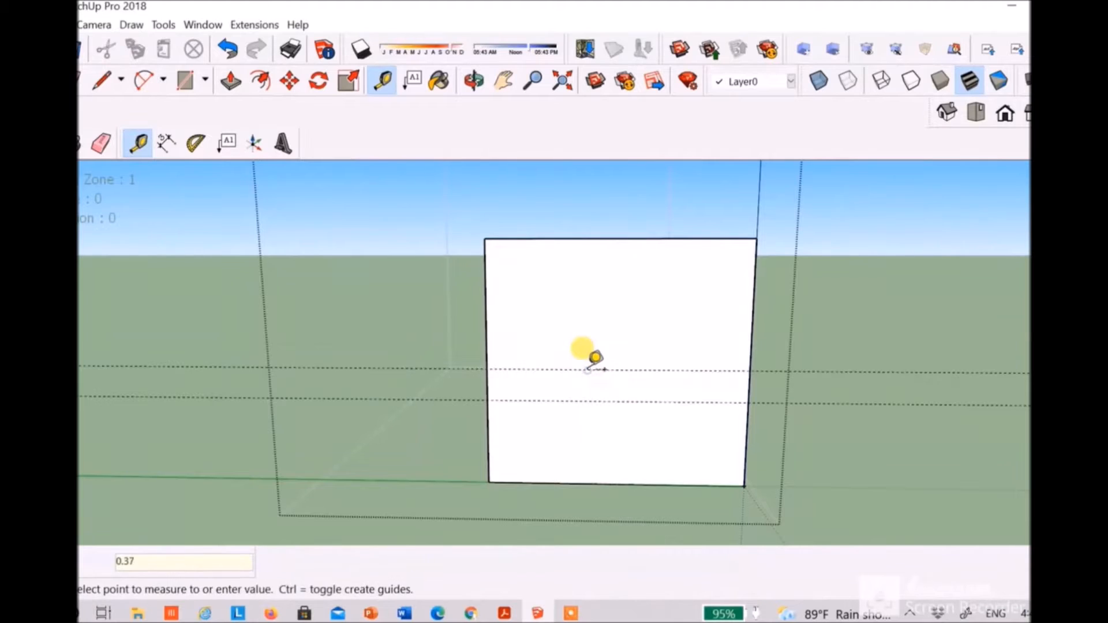
{"action": "key", "text": "Return"}
{"action": "left_click", "coordinate": [611, 337]}
{"action": "type", "text": "0.37"}
{"action": "key", "text": "Return"}
{"action": "left_click", "coordinate": [629, 304]}
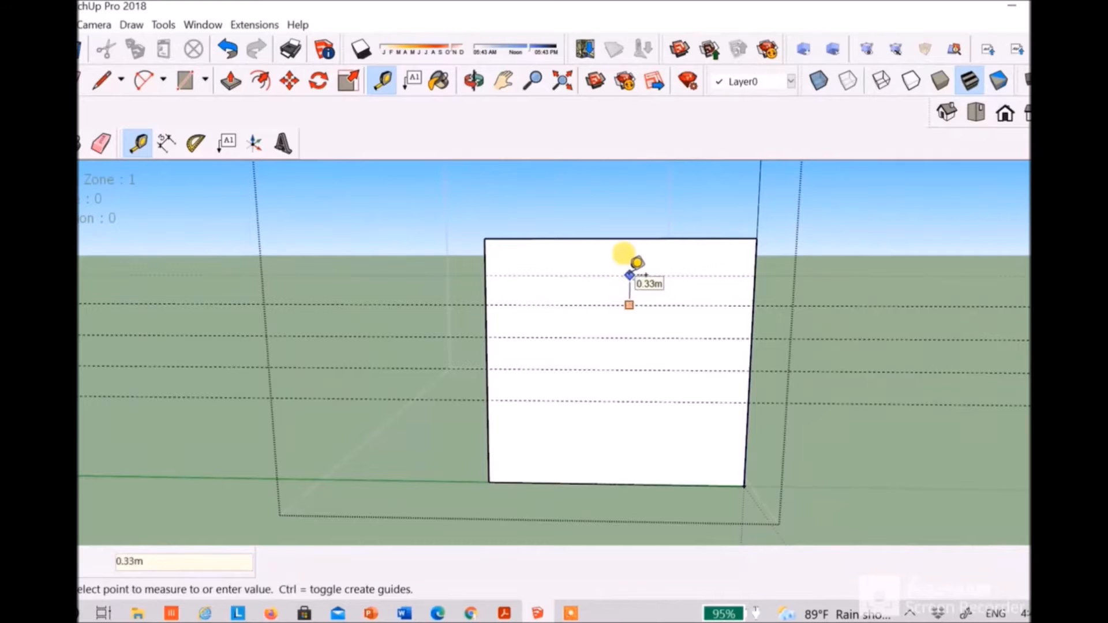
{"action": "key", "text": "Return"}
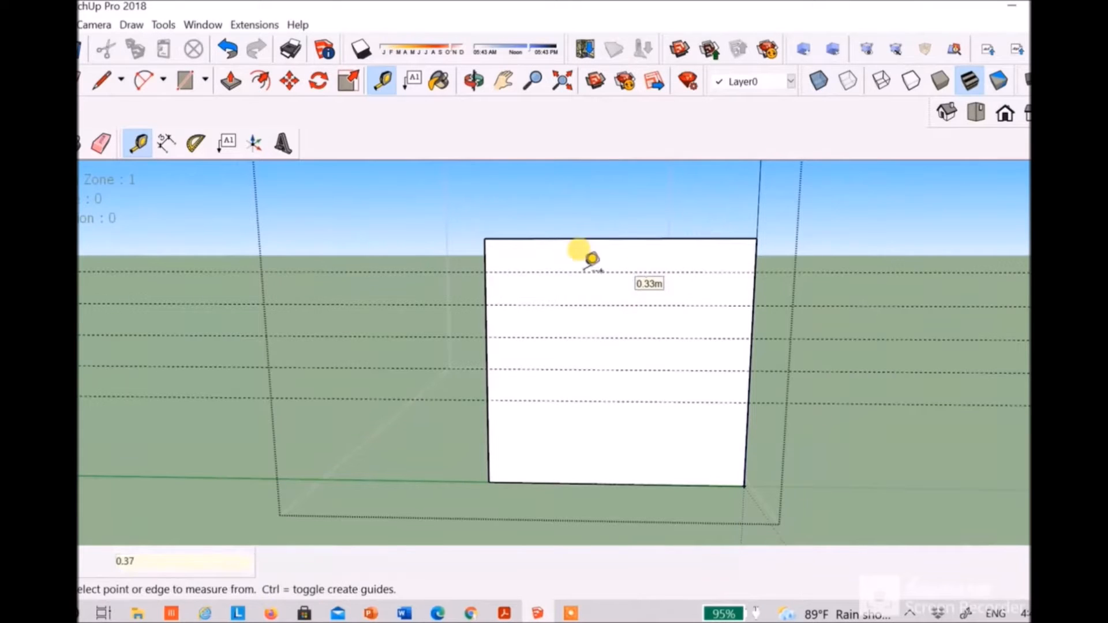
Try a vertical guide 1.76 m in from the west wall's left edge, and undo it.
{"action": "left_click", "coordinate": [485, 322]}
{"action": "type", "text": "1.76"}
{"action": "key", "text": "Return"}
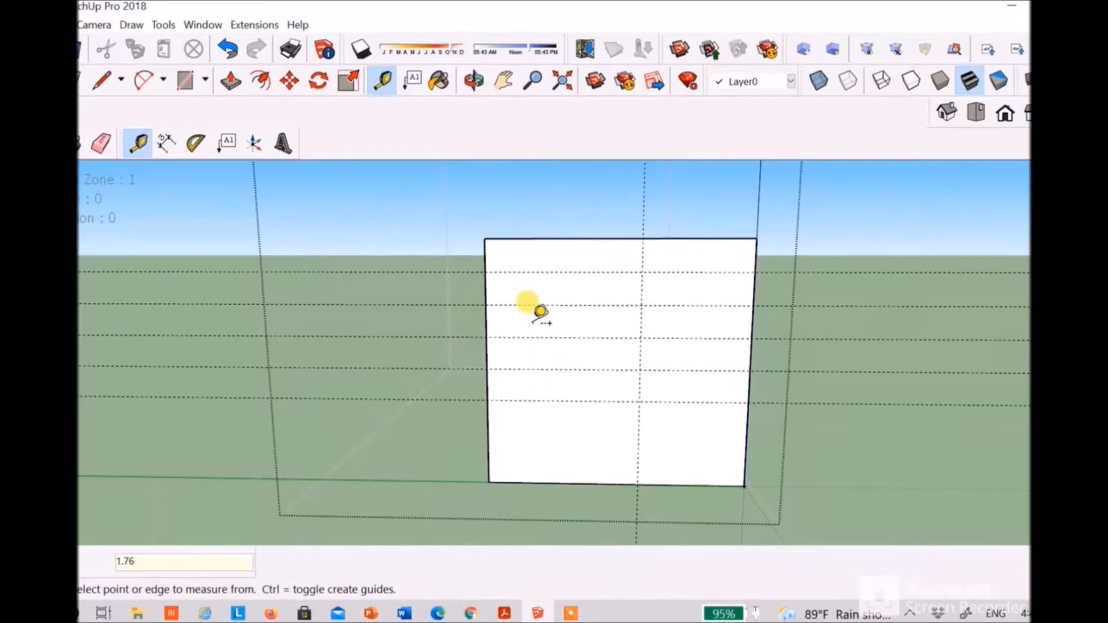
{"action": "key", "text": "ctrl+z"}
Place two vertical guides on the west wall at 1 m spacing, starting from its left edge.
{"action": "left_click", "coordinate": [486, 315]}
{"action": "type", "text": "1"}
{"action": "key", "text": "Return"}
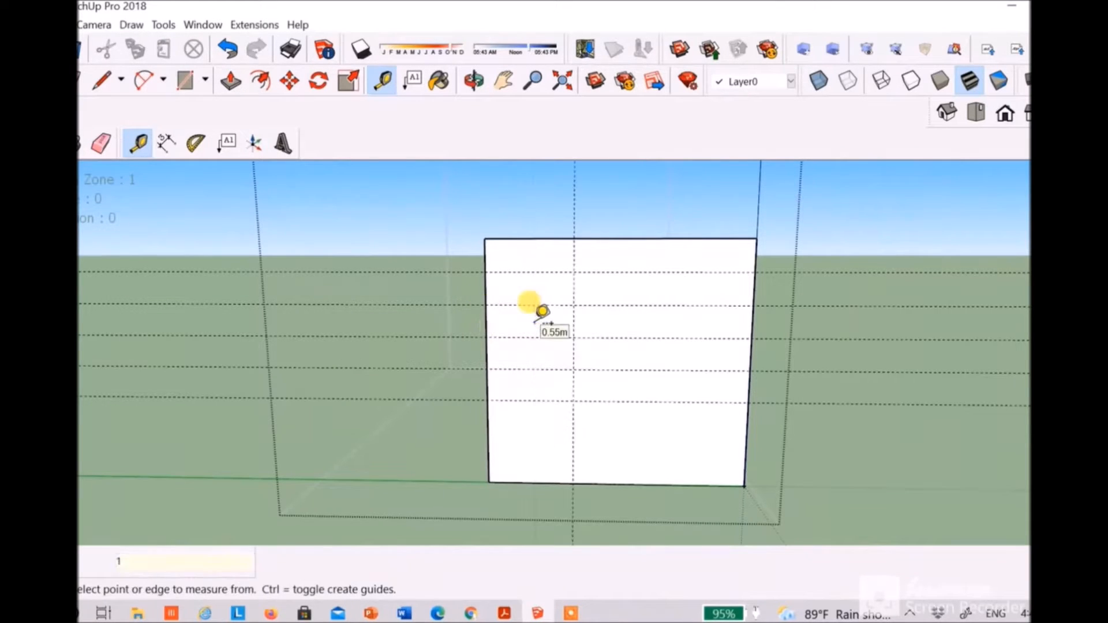
{"action": "left_click", "coordinate": [574, 319]}
{"action": "type", "text": "1"}
{"action": "key", "text": "Return"}
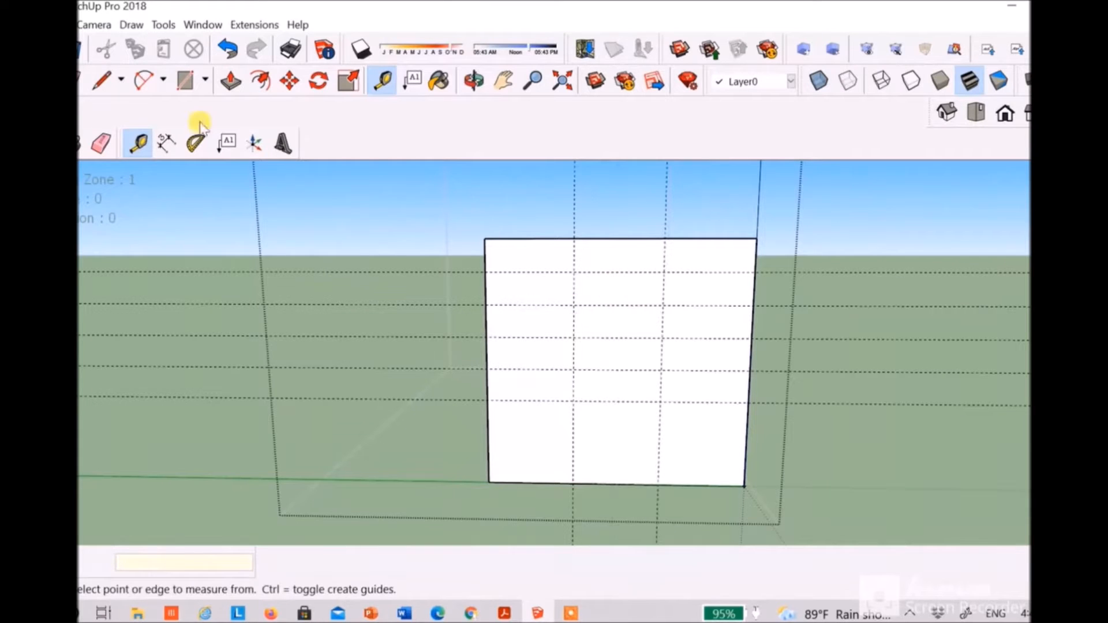
Draw lines across the full width of the west wall along the two lowest horizontal guides.
{"action": "middle_click_drag", "start_coordinate": [646, 398], "coordinate": [672, 360]}
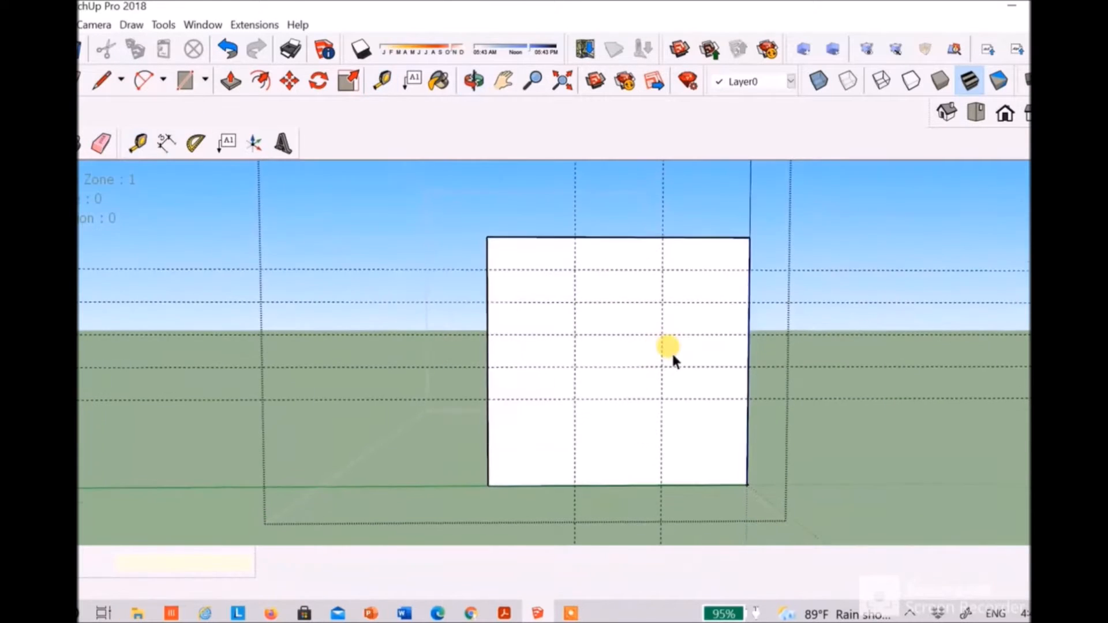
{"action": "scroll", "coordinate": [672, 358], "scroll_direction": "up", "scroll_amount": 2}
{"action": "left_click", "coordinate": [101, 80]}
{"action": "left_click", "coordinate": [445, 409]}
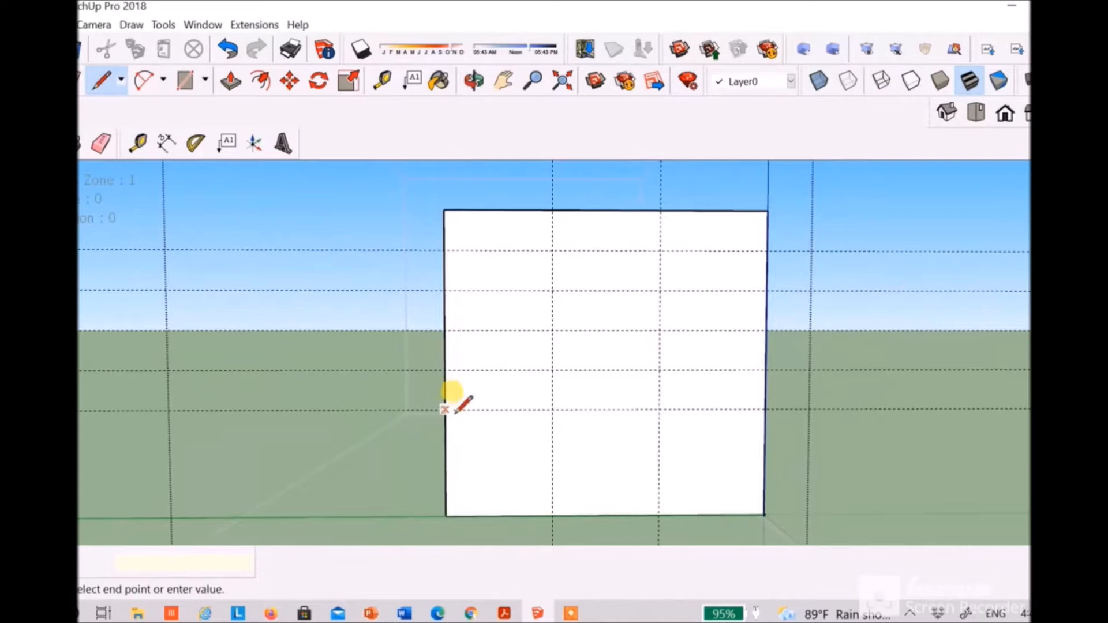
{"action": "left_click", "coordinate": [765, 409]}
{"action": "left_click", "coordinate": [444, 370]}
{"action": "left_click", "coordinate": [765, 370]}
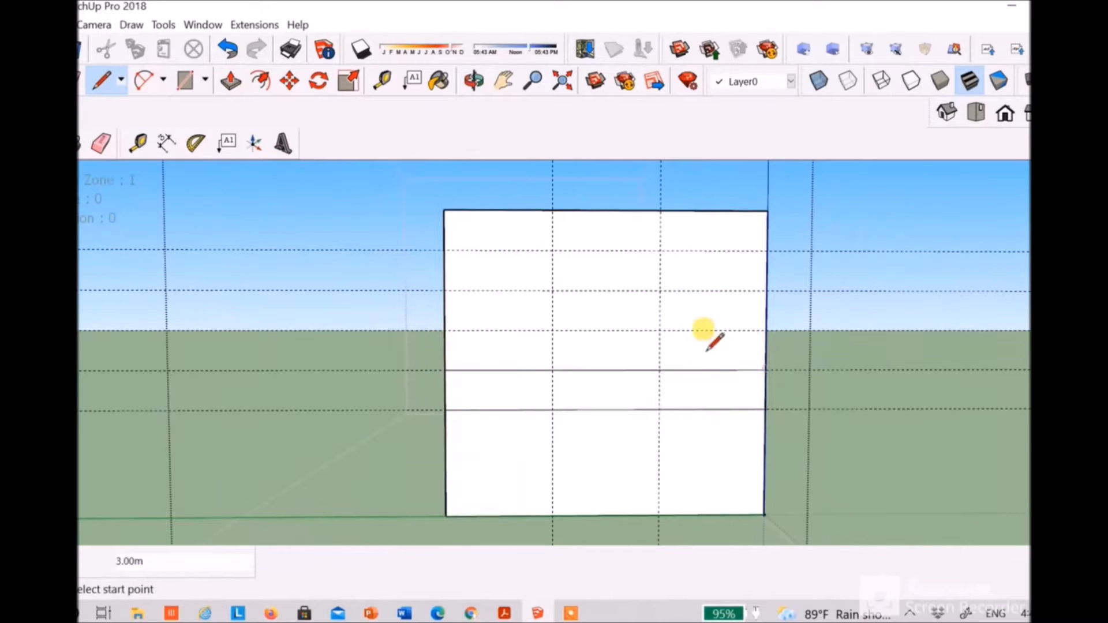
Draw lines across the full width of the west wall along the three upper horizontal guides.
{"action": "left_click", "coordinate": [445, 330]}
{"action": "left_click", "coordinate": [765, 330]}
{"action": "left_click", "coordinate": [444, 291]}
{"action": "left_click", "coordinate": [765, 291]}
{"action": "left_click", "coordinate": [445, 250]}
{"action": "left_click", "coordinate": [765, 250]}
Draw lines along both vertical guides between the west wall's top edge and the lowest horizontal line.
{"action": "left_click", "coordinate": [84, 79]}
{"action": "left_click", "coordinate": [101, 79]}
{"action": "left_click", "coordinate": [552, 210]}
{"action": "left_click", "coordinate": [552, 409]}
{"action": "left_click", "coordinate": [659, 409]}
{"action": "left_click", "coordinate": [659, 211]}
{"action": "left_click", "coordinate": [84, 79]}
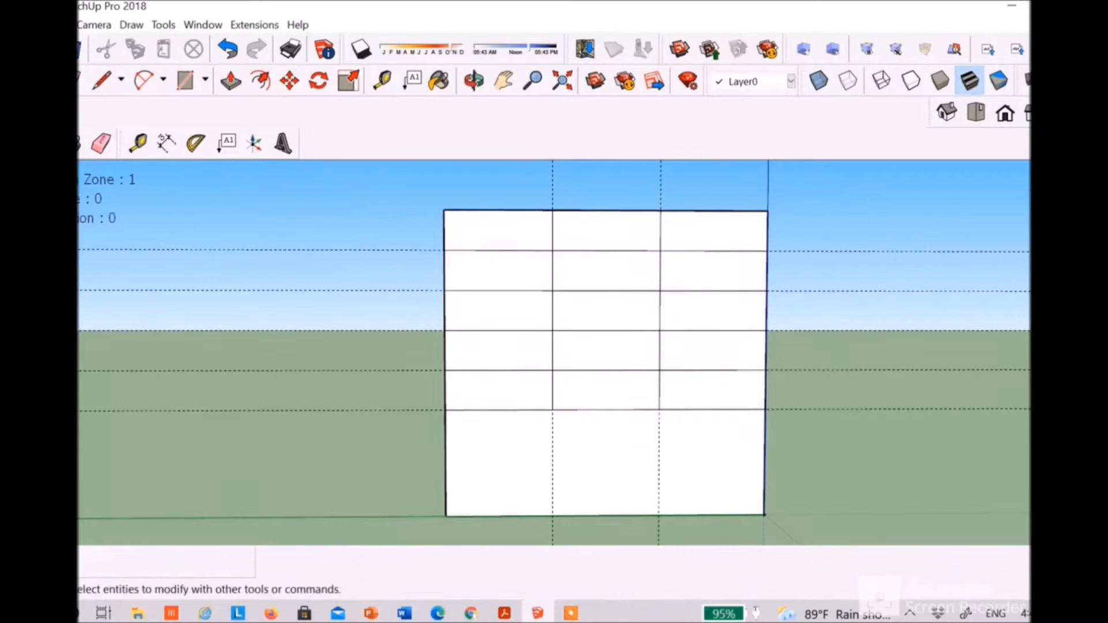
Delete all the horizontal and vertical guides on the west wall.
{"action": "double_click", "coordinate": [720, 354]}
{"action": "left_click", "coordinate": [311, 245]}
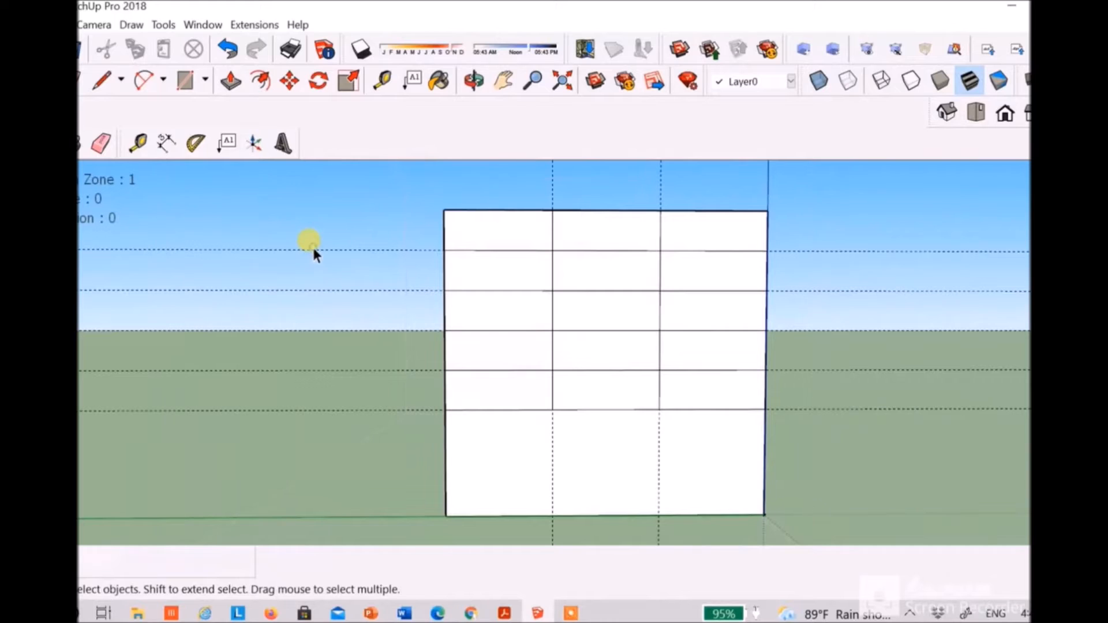
{"action": "middle_click_drag", "start_coordinate": [268, 220], "coordinate": [350, 318]}
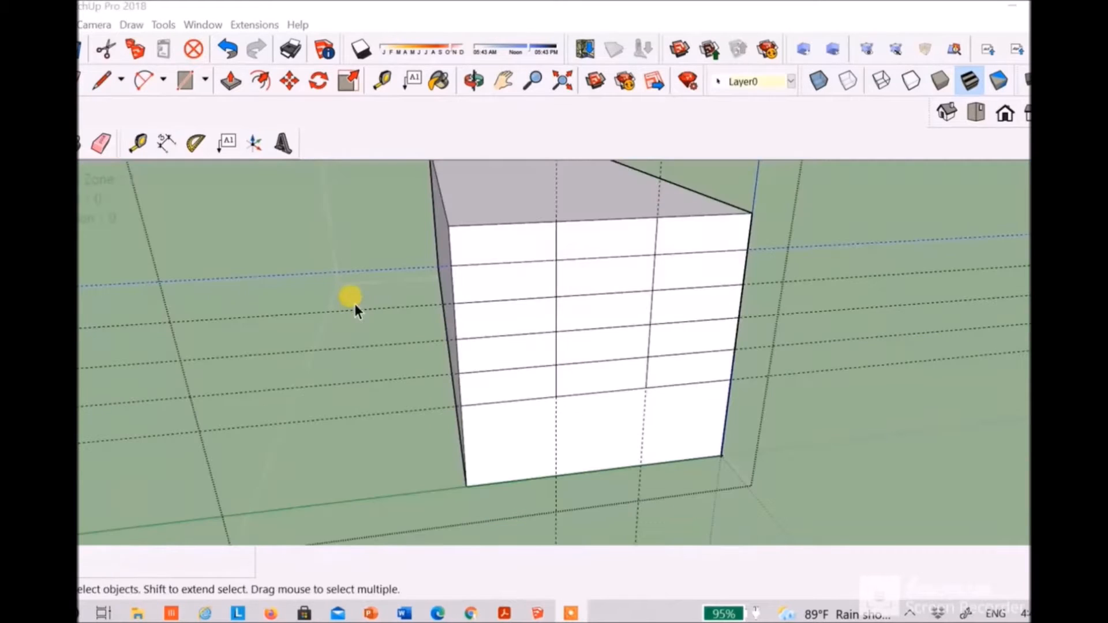
{"action": "left_click", "coordinate": [551, 442]}
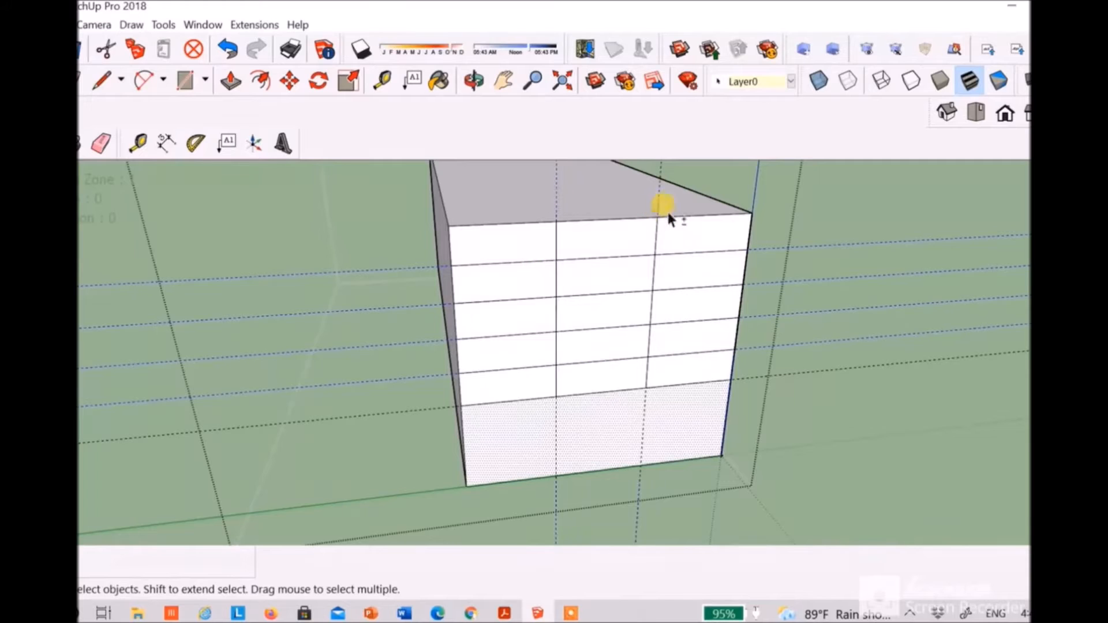
{"action": "left_click", "coordinate": [681, 427], "text": "shift"}
{"action": "middle_click_drag", "start_coordinate": [424, 410], "coordinate": [818, 375]}
{"action": "left_click", "coordinate": [501, 93]}
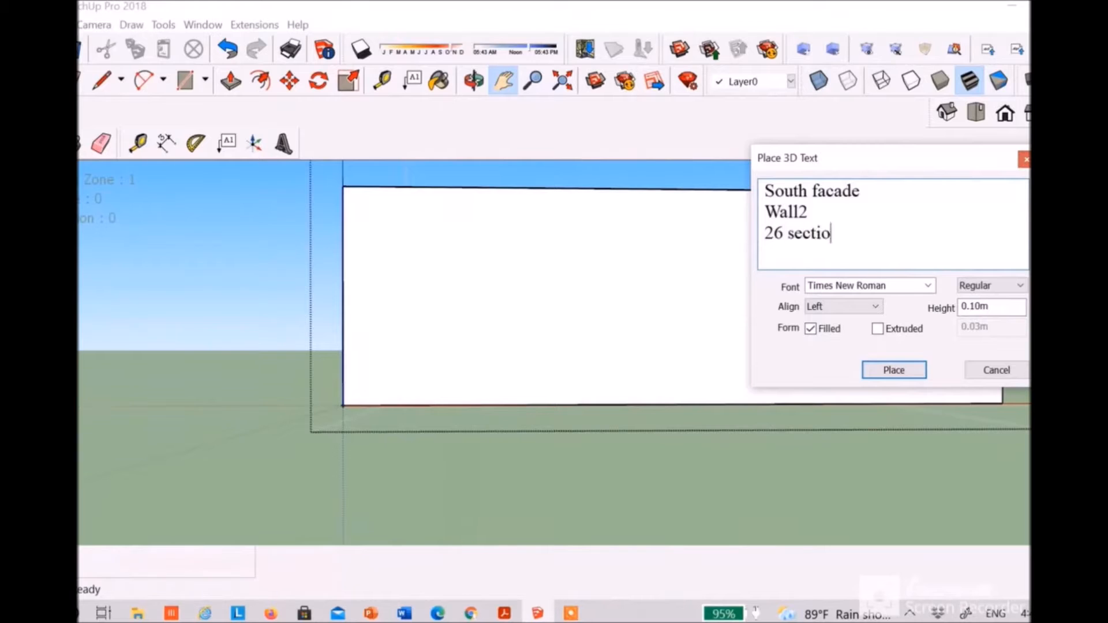
{"action": "type", "text": "ns"}
{"action": "left_click", "coordinate": [975, 370]}
Place a horizontal guide 1 m above the south wall's bottom edge and a second one 0.37 m above it.
{"action": "left_click", "coordinate": [138, 143]}
{"action": "left_click", "coordinate": [651, 404]}
{"action": "type", "text": "1"}
{"action": "key", "text": "Return"}
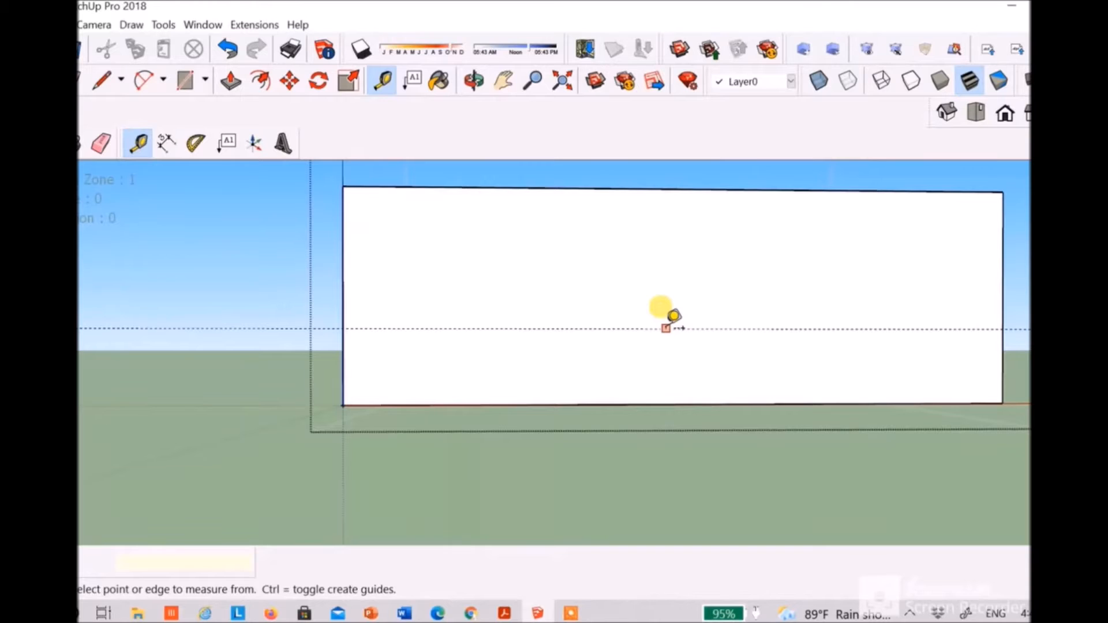
{"action": "left_click", "coordinate": [666, 329]}
{"action": "type", "text": "0.5"}
{"action": "key", "text": "Return"}
Add three more horizontal guides up the south wall, each 0.37 m above the previous one.
{"action": "left_click", "coordinate": [671, 300]}
{"action": "left_click", "coordinate": [680, 273]}
{"action": "left_click", "coordinate": [680, 273]}
{"action": "type", "text": "0.37"}
{"action": "key", "text": "Return"}
{"action": "left_click", "coordinate": [685, 244]}
{"action": "type", "text": "0.37"}
{"action": "key", "text": "Return"}
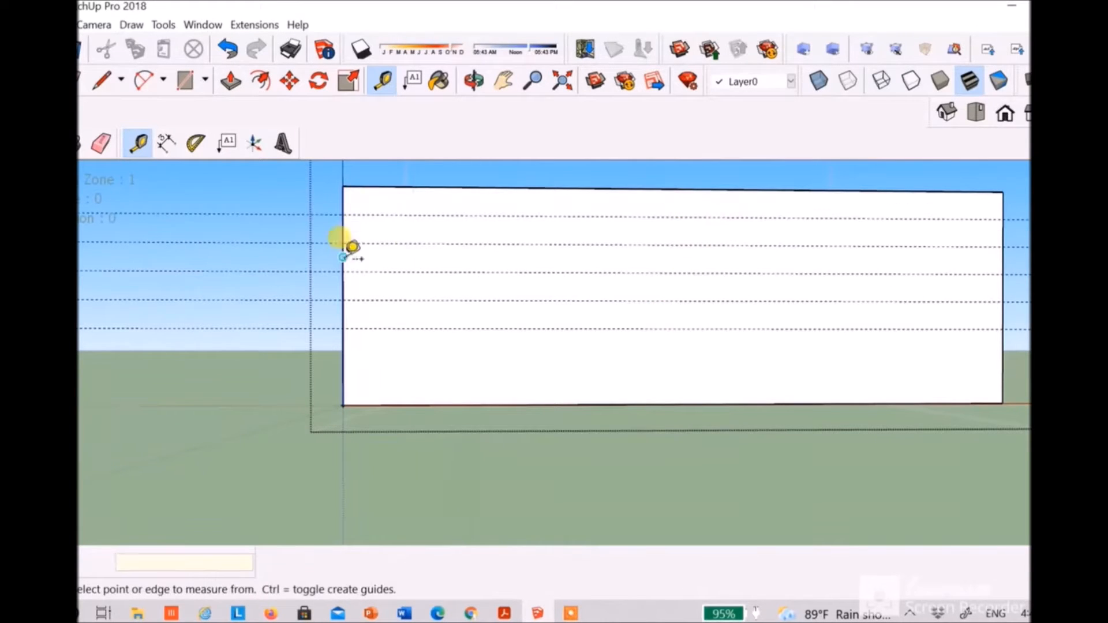
Place four vertical guides on the south wall at 1.76 m spacing, starting from its left edge.
{"action": "left_click", "coordinate": [342, 257]}
{"action": "type", "text": "1.76"}
{"action": "key", "text": "Return"}
{"action": "left_click", "coordinate": [478, 287]}
{"action": "type", "text": "1.76"}
{"action": "key", "text": "Return"}
{"action": "left_click", "coordinate": [612, 317]}
{"action": "type", "text": "1.76"}
{"action": "key", "text": "Return"}
{"action": "left_click", "coordinate": [744, 316]}
{"action": "type", "text": "1.76"}
{"action": "key", "text": "Return"}
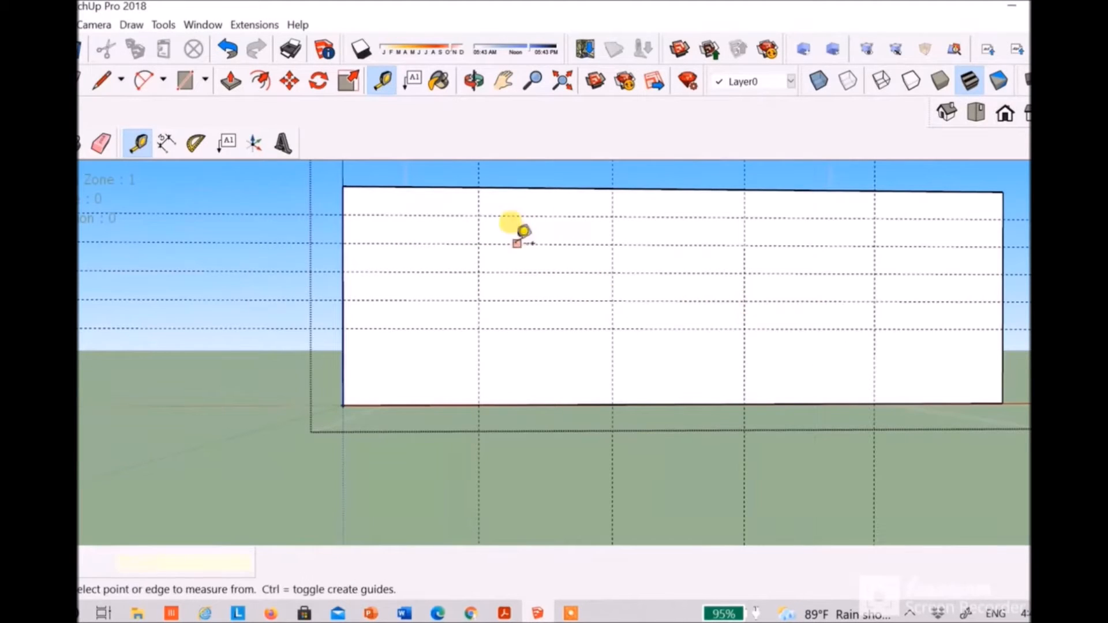
Draw 8.8 m lines across the south wall along the two lowest horizontal guides.
{"action": "key", "text": "space"}
{"action": "key", "text": "l"}
{"action": "left_click", "coordinate": [343, 329]}
{"action": "type", "text": "8.8"}
{"action": "key", "text": "Return"}
{"action": "left_click", "coordinate": [343, 299]}
{"action": "type", "text": "8.8"}
{"action": "key", "text": "Return"}
Draw 8.8 m lines across the south wall along the three upper horizontal guides.
{"action": "left_click", "coordinate": [343, 273]}
{"action": "type", "text": "8.8"}
{"action": "key", "text": "Return"}
{"action": "left_click", "coordinate": [343, 245]}
{"action": "type", "text": "8.8"}
{"action": "key", "text": "Return"}
{"action": "left_click", "coordinate": [343, 215]}
{"action": "type", "text": "8.8"}
{"action": "key", "text": "Return"}
Draw lines along the four vertical guides from the south wall's top edge down to the lowest horizontal line.
{"action": "left_click", "coordinate": [478, 187]}
{"action": "left_click", "coordinate": [479, 329]}
{"action": "left_click", "coordinate": [612, 189]}
{"action": "left_click", "coordinate": [612, 329]}
{"action": "left_click", "coordinate": [744, 190]}
{"action": "left_click", "coordinate": [874, 191]}
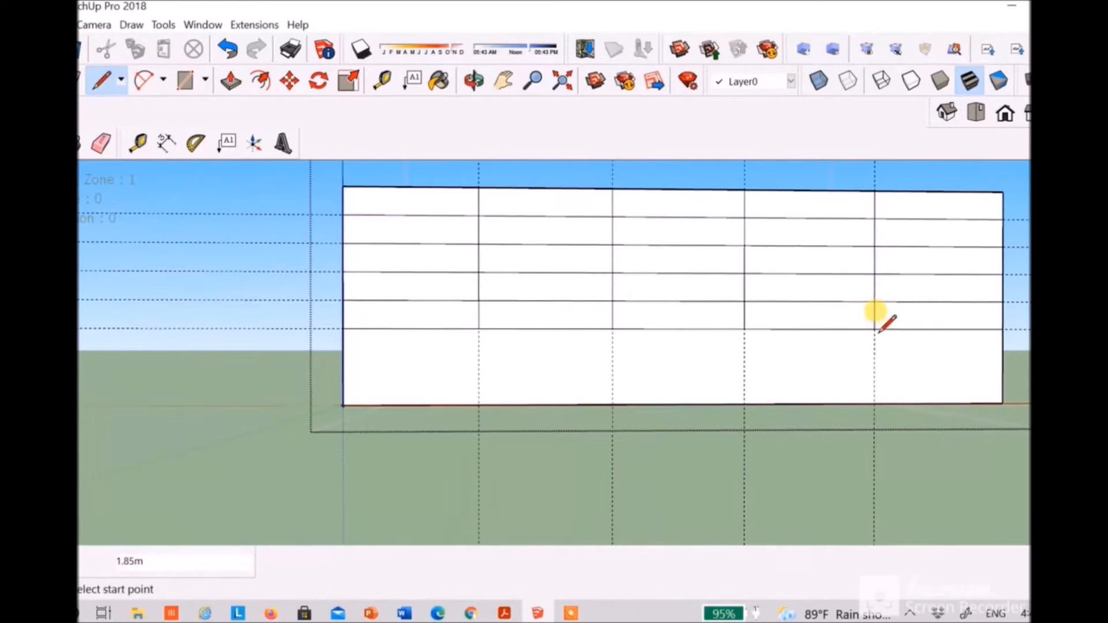
{"action": "left_click", "coordinate": [874, 329]}
Delete all the horizontal and vertical guides on the south wall.
{"action": "scroll", "coordinate": [633, 314], "scroll_direction": "down", "scroll_amount": 3}
{"action": "key", "text": "space"}
{"action": "left_click", "coordinate": [456, 247]}
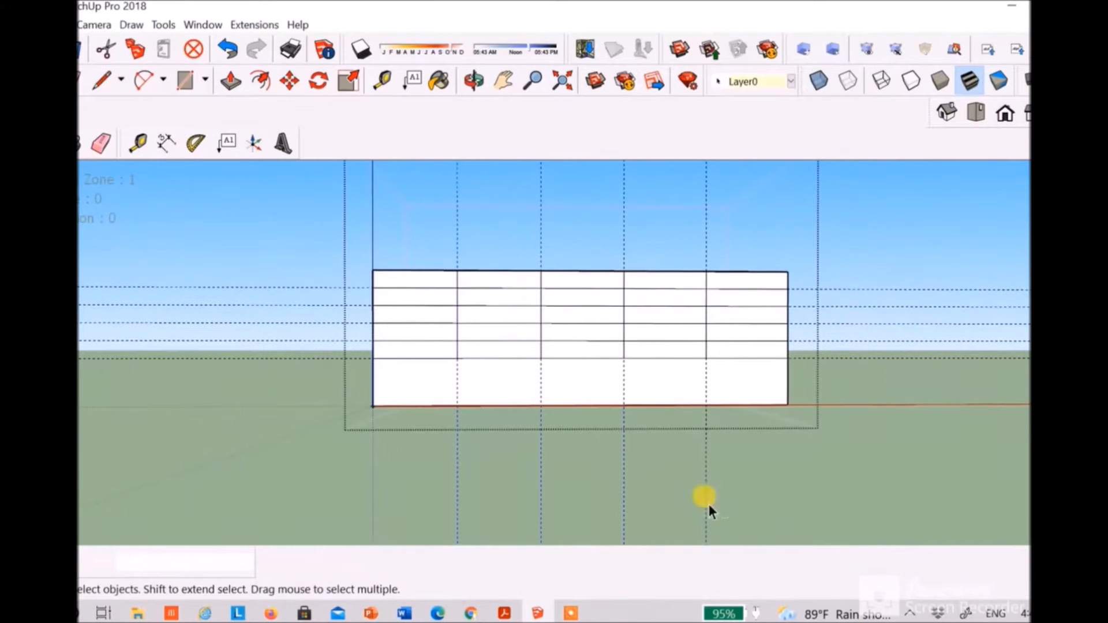
{"action": "middle_click_drag", "start_coordinate": [750, 352], "coordinate": [416, 340]}
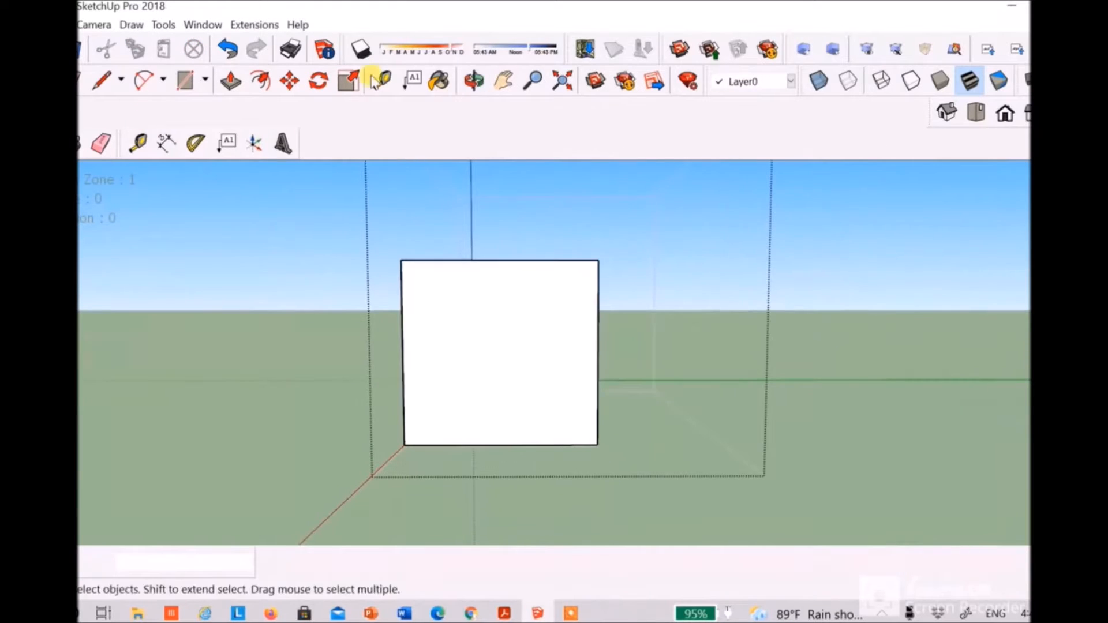
{"action": "left_click", "coordinate": [283, 143]}
{"action": "key", "text": "BackSpace"}
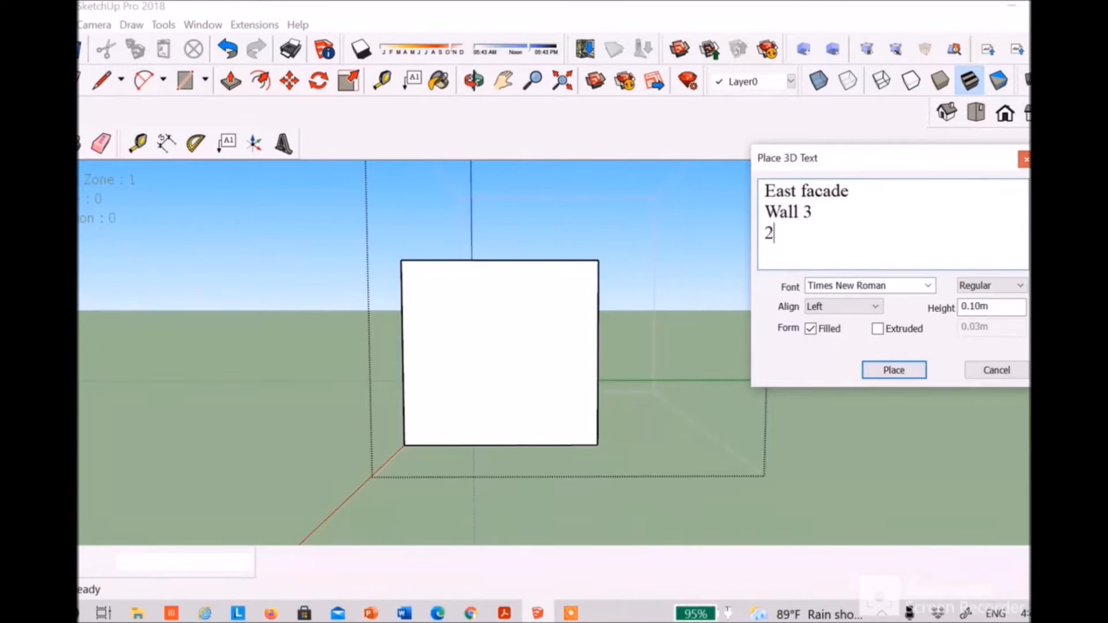
{"action": "left_click", "coordinate": [996, 370]}
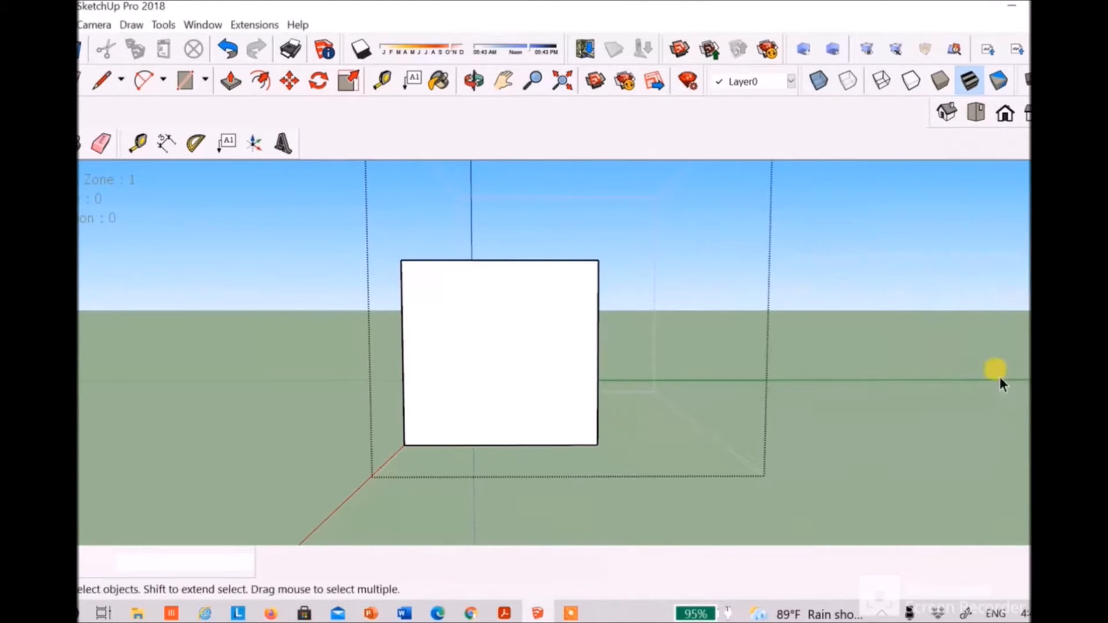
Place five horizontal guides on the east wall at the same heights as the south wall's horizontal lines.
{"action": "scroll", "coordinate": [462, 372], "scroll_direction": "up", "scroll_amount": 2}
{"action": "left_click", "coordinate": [137, 143]}
{"action": "left_click", "coordinate": [509, 460]}
{"action": "left_click", "coordinate": [527, 382]}
{"action": "left_click", "coordinate": [529, 382]}
{"action": "left_click", "coordinate": [527, 353]}
{"action": "left_click", "coordinate": [526, 353]}
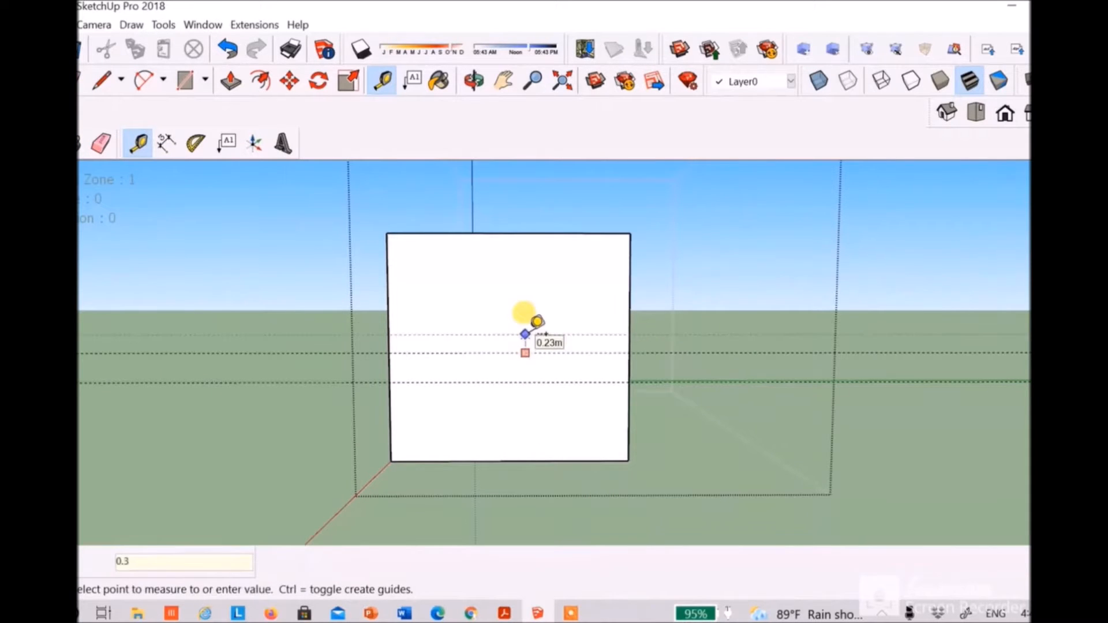
{"action": "left_click", "coordinate": [532, 323]}
{"action": "left_click", "coordinate": [533, 323]}
{"action": "left_click", "coordinate": [547, 293]}
{"action": "left_click", "coordinate": [547, 294]}
{"action": "left_click", "coordinate": [554, 264]}
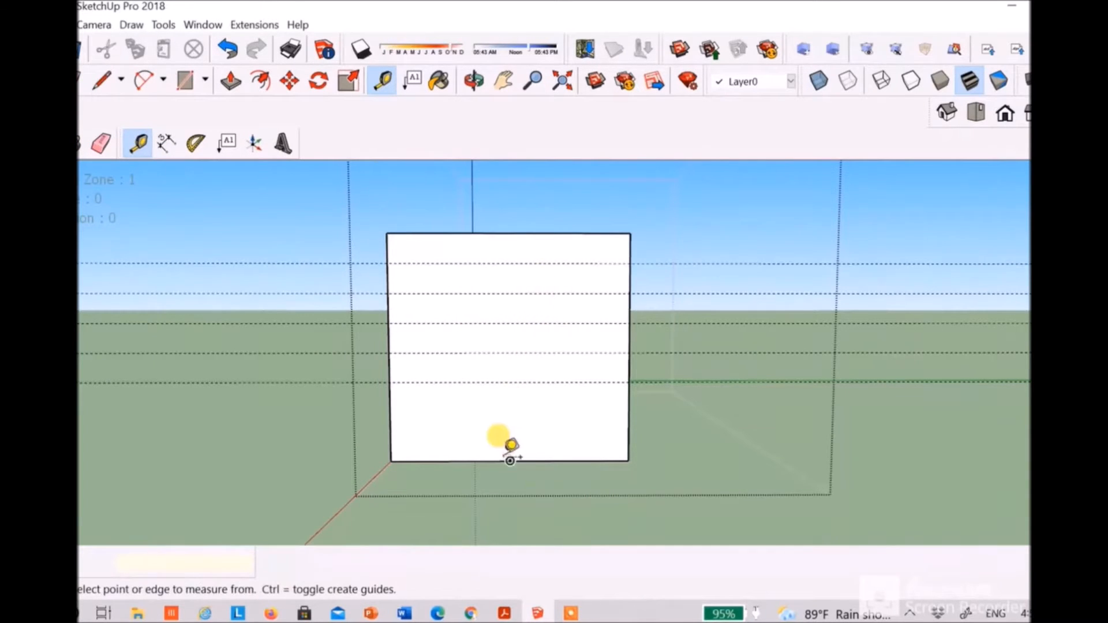
Place two vertical guides on the east wall, 0.6 m apart, starting from its left vertical edge.
{"action": "left_click", "coordinate": [390, 422]}
{"action": "type", "text": "0.6"}
{"action": "key", "text": "Return"}
{"action": "left_click", "coordinate": [437, 420]}
{"action": "key", "text": "Escape"}
{"action": "left_click", "coordinate": [437, 444]}
{"action": "type", "text": "0.6"}
{"action": "key", "text": "Return"}
Add two more vertical guides on the east wall, continuing the 0.6 m spacing.
{"action": "left_click", "coordinate": [486, 434]}
{"action": "type", "text": "0.6"}
{"action": "key", "text": "Return"}
{"action": "left_click", "coordinate": [531, 427]}
{"action": "left_click", "coordinate": [581, 427]}
Draw lines across the east wall along its five horizontal guides, from edge to edge.
{"action": "left_click", "coordinate": [101, 81]}
{"action": "left_click", "coordinate": [390, 382]}
{"action": "left_click", "coordinate": [629, 382]}
{"action": "left_click", "coordinate": [389, 353]}
{"action": "left_click", "coordinate": [628, 353]}
{"action": "left_click", "coordinate": [389, 323]}
{"action": "left_click", "coordinate": [629, 323]}
{"action": "left_click", "coordinate": [388, 294]}
{"action": "left_click", "coordinate": [630, 293]}
{"action": "left_click", "coordinate": [387, 264]}
Draw lines along the four vertical guides between the east wall's top edge and the lowest horizontal line.
{"action": "left_click", "coordinate": [582, 234]}
{"action": "left_click", "coordinate": [533, 233]}
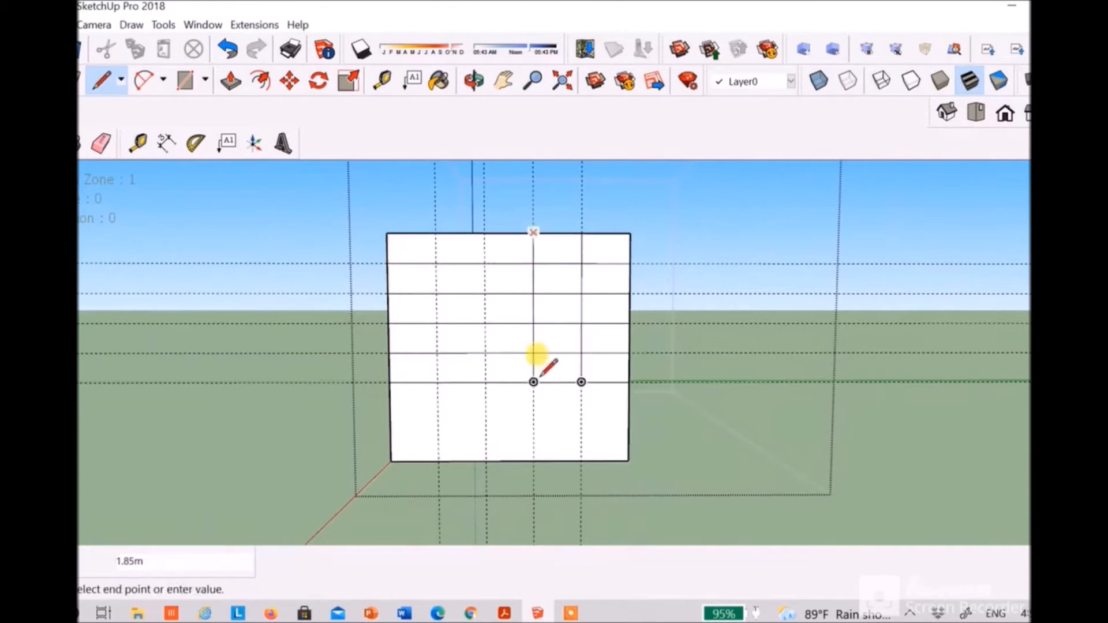
{"action": "left_click", "coordinate": [533, 382]}
{"action": "left_click", "coordinate": [486, 382]}
{"action": "left_click", "coordinate": [485, 234]}
{"action": "left_click", "coordinate": [435, 233]}
{"action": "left_click", "coordinate": [437, 382]}
Delete all the horizontal and vertical guides on the east wall.
{"action": "left_click", "coordinate": [49, 81]}
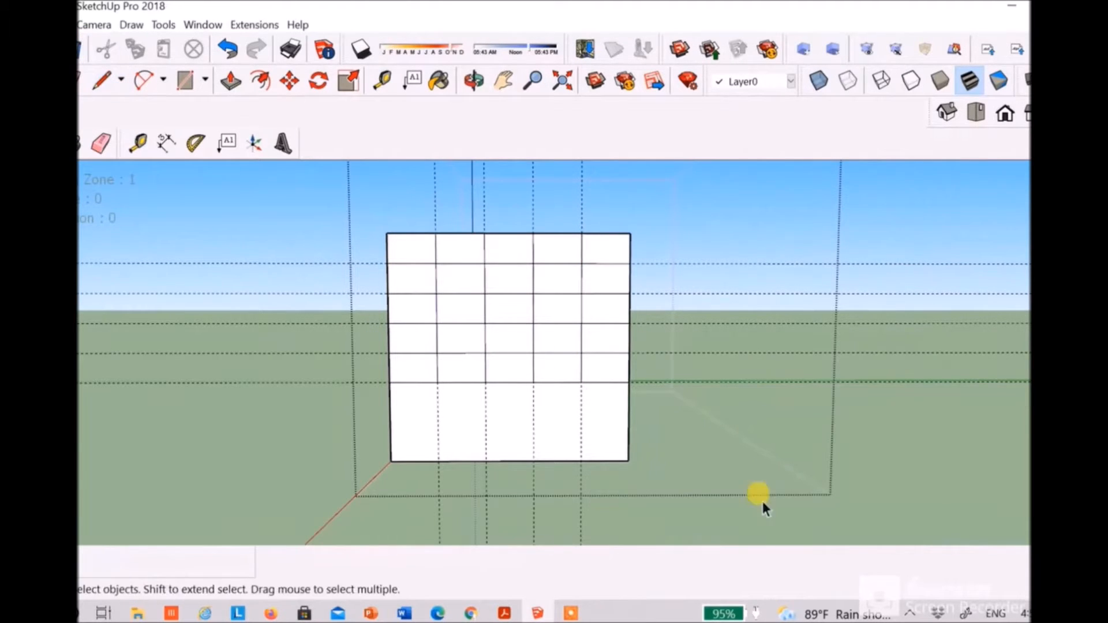
{"action": "middle_click_drag", "start_coordinate": [760, 499], "coordinate": [402, 181]}
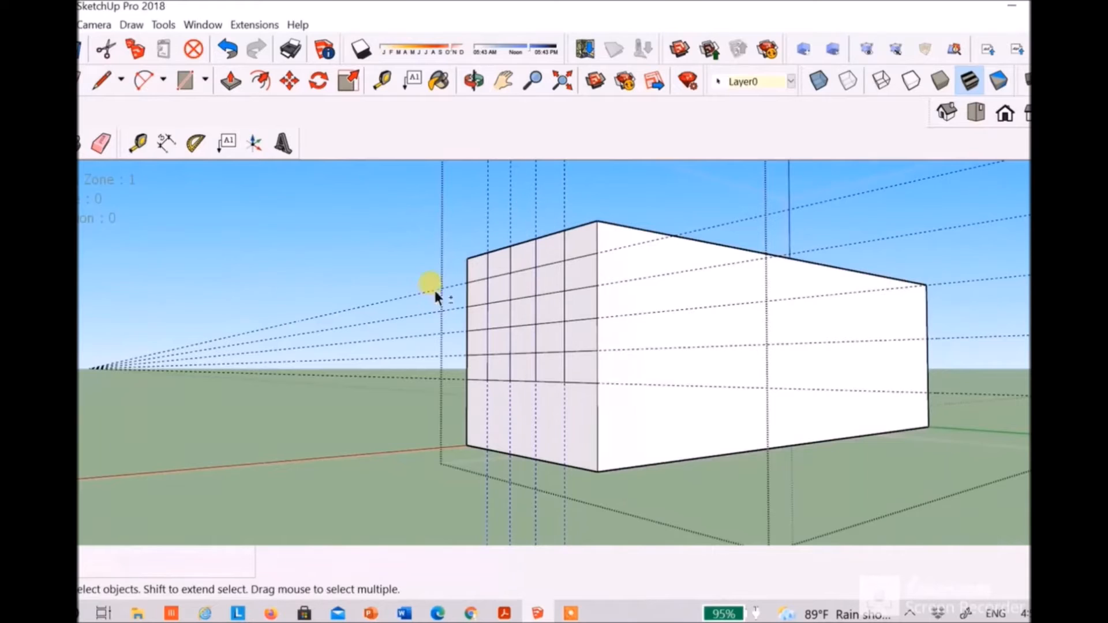
{"action": "key", "text": "Delete"}
{"action": "left_click", "coordinate": [406, 377]}
{"action": "double_click", "coordinate": [406, 378]}
{"action": "key", "text": "Delete"}
{"action": "middle_click_drag", "start_coordinate": [406, 378], "coordinate": [783, 438]}
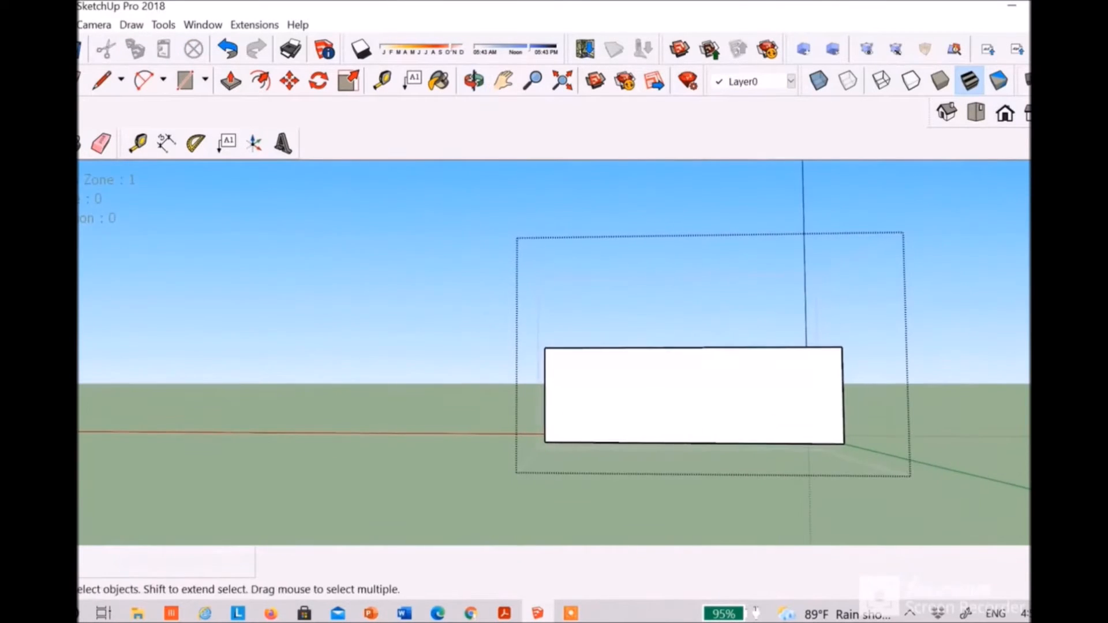
{"action": "scroll", "coordinate": [784, 437], "scroll_direction": "up", "scroll_amount": 5}
{"action": "left_click", "coordinate": [282, 143]}
{"action": "type", "text": "North facade"}
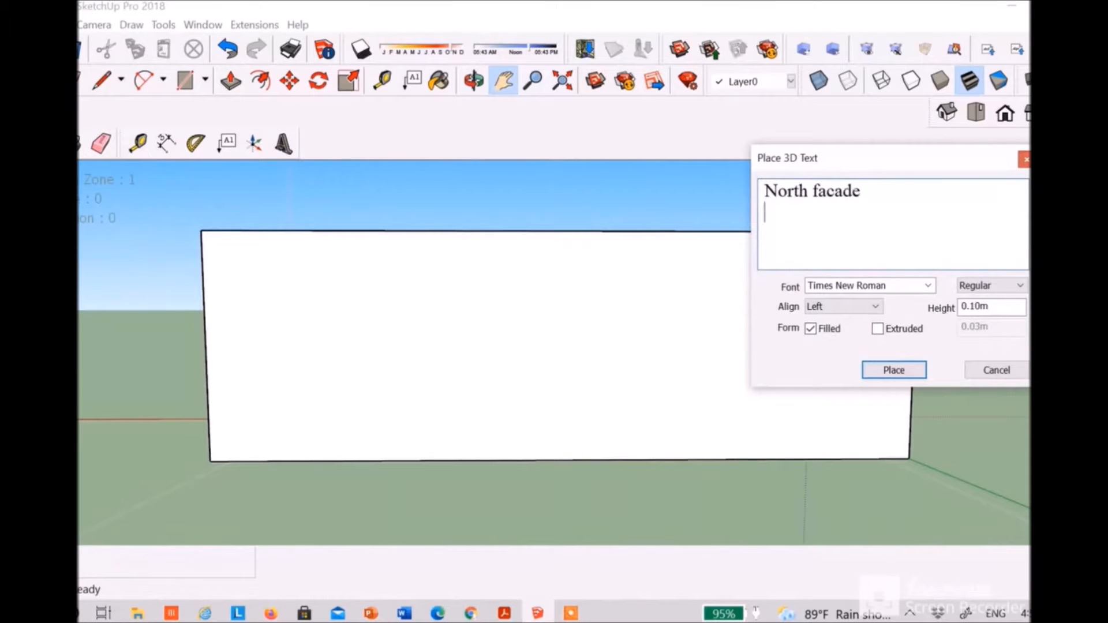
{"action": "left_click", "coordinate": [1005, 369]}
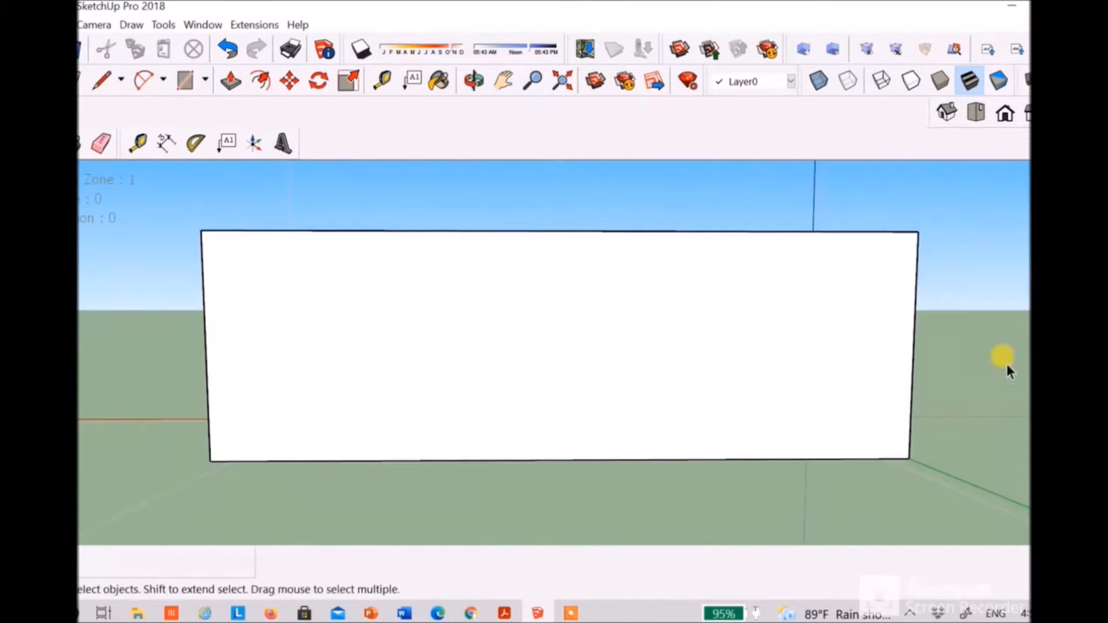
Place three horizontal guides on the north wall, with the upper two spaced 0.37 m above the lowest one.
{"action": "middle_click_drag", "start_coordinate": [1006, 369], "coordinate": [1005, 353]}
{"action": "left_click", "coordinate": [137, 143]}
{"action": "left_click", "coordinate": [398, 458]}
{"action": "left_click", "coordinate": [404, 376]}
{"action": "left_click", "coordinate": [404, 376]}
{"action": "left_click", "coordinate": [415, 346]}
{"action": "left_click", "coordinate": [421, 346]}
{"action": "type", "text": "0.37"}
{"action": "key", "text": "Return"}
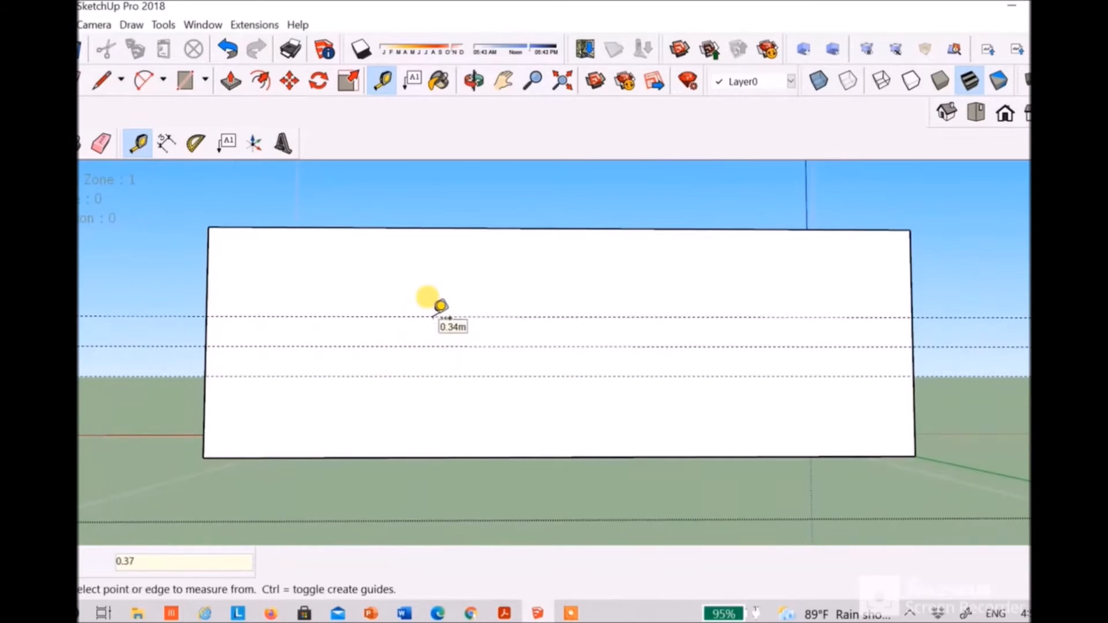
Add two more horizontal guides on the north wall, each 0.37 m above the previous one.
{"action": "left_click", "coordinate": [433, 315]}
{"action": "type", "text": "0.37"}
{"action": "key", "text": "Return"}
{"action": "left_click", "coordinate": [450, 286]}
{"action": "type", "text": "0.37"}
{"action": "key", "text": "Return"}
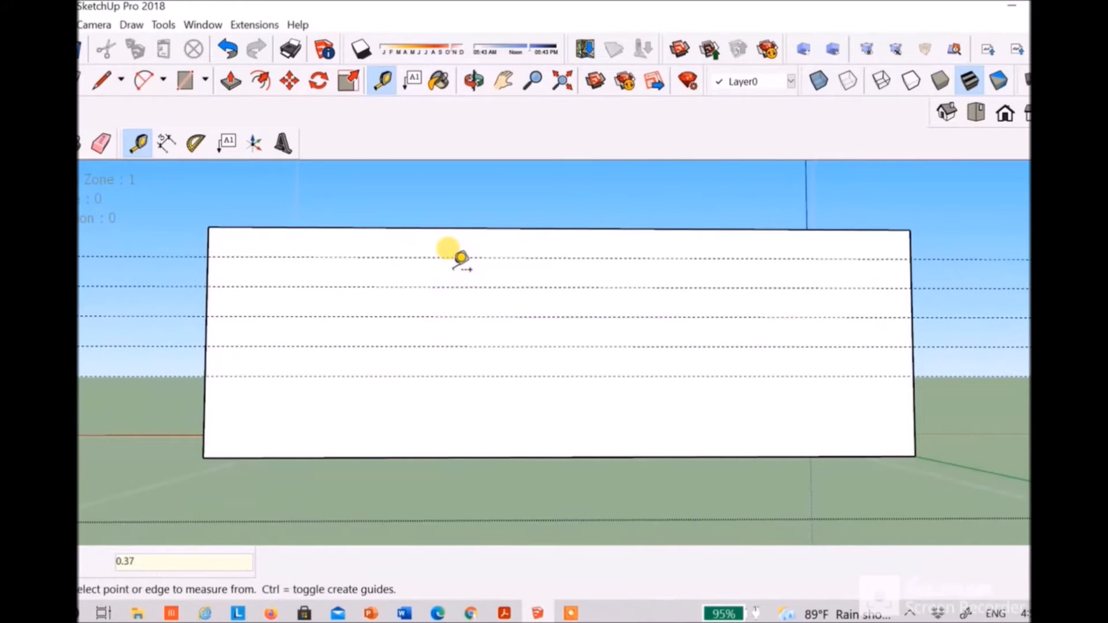
Place two vertical guides on the north wall, 1.76 m apart, starting from its left vertical edge.
{"action": "left_click", "coordinate": [209, 257]}
{"action": "left_click", "coordinate": [351, 254]}
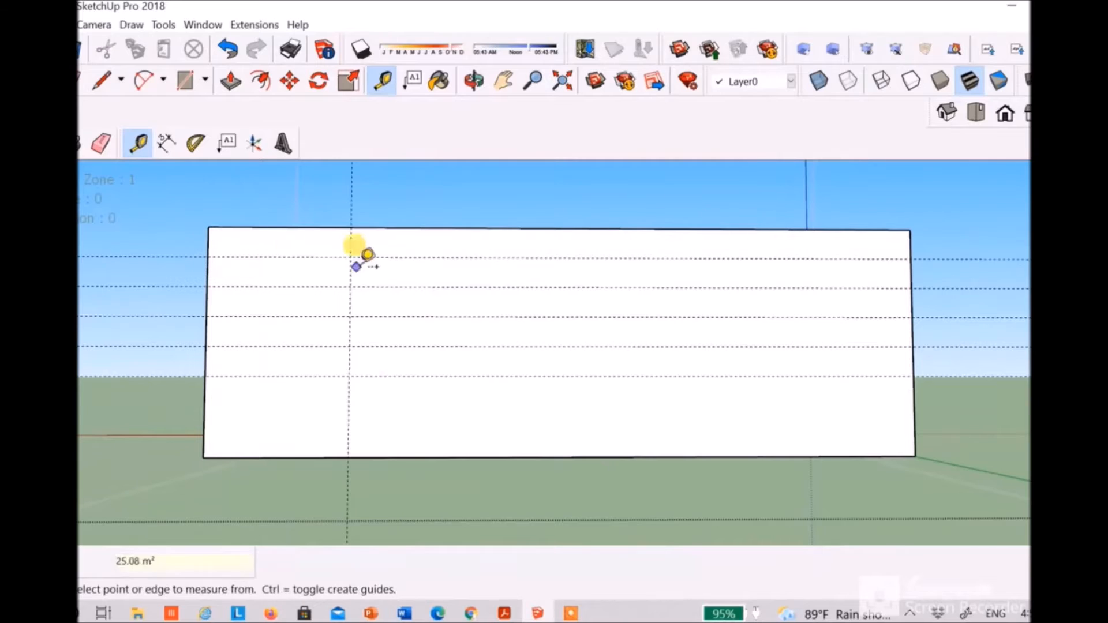
{"action": "left_click", "coordinate": [350, 306]}
{"action": "type", "text": "1.76"}
{"action": "key", "text": "Return"}
{"action": "left_click", "coordinate": [492, 304]}
{"action": "type", "text": "1.876"}
{"action": "key", "text": "Return"}
{"action": "key", "text": "ctrl+z"}
Add the two remaining vertical guides on the north wall, each offset 1.76 m from the previous one.
{"action": "left_click", "coordinate": [492, 301]}
{"action": "type", "text": "1.76"}
{"action": "key", "text": "Return"}
{"action": "left_click", "coordinate": [632, 311]}
{"action": "type", "text": "1.76"}
{"action": "key", "text": "Return"}
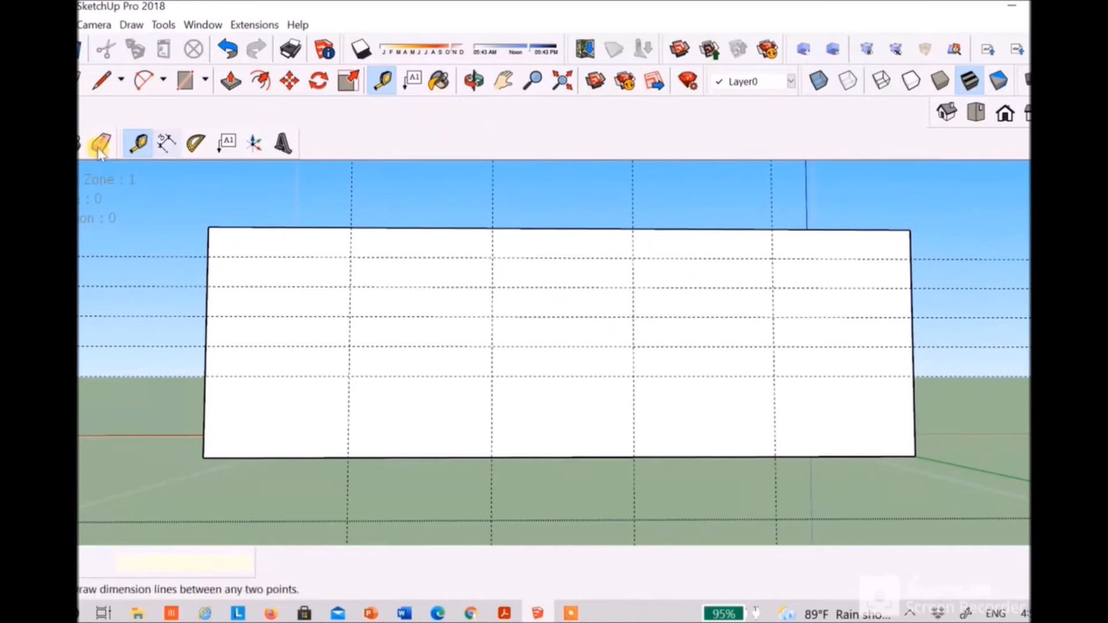
Draw 8.8 m lines across the north wall along the two lowest horizontal guides.
{"action": "left_click", "coordinate": [103, 81]}
{"action": "left_click", "coordinate": [206, 376]}
{"action": "type", "text": "8.8"}
{"action": "key", "text": "Return"}
{"action": "left_click", "coordinate": [205, 346]}
{"action": "type", "text": "8.8"}
{"action": "key", "text": "Return"}
Draw 8.8 m lines across the north wall along the third and fourth horizontal guides from the base.
{"action": "left_click", "coordinate": [206, 316]}
{"action": "type", "text": "8.8"}
{"action": "key", "text": "Return"}
{"action": "left_click", "coordinate": [207, 287]}
{"action": "type", "text": "8.8"}
{"action": "key", "text": "Return"}
{"action": "left_click", "coordinate": [208, 257]}
{"action": "type", "text": "9.9"}
{"action": "key", "text": "Return"}
{"action": "key", "text": "ctrl+z"}
Draw an 8.8 m line across the north wall along the uppermost horizontal guide.
{"action": "left_click", "coordinate": [207, 256]}
{"action": "type", "text": "8.8"}
{"action": "key", "text": "Return"}
Draw lines along the four vertical guides between the north wall's top edge and the lowest horizontal line.
{"action": "left_click", "coordinate": [351, 228]}
{"action": "left_click", "coordinate": [349, 376]}
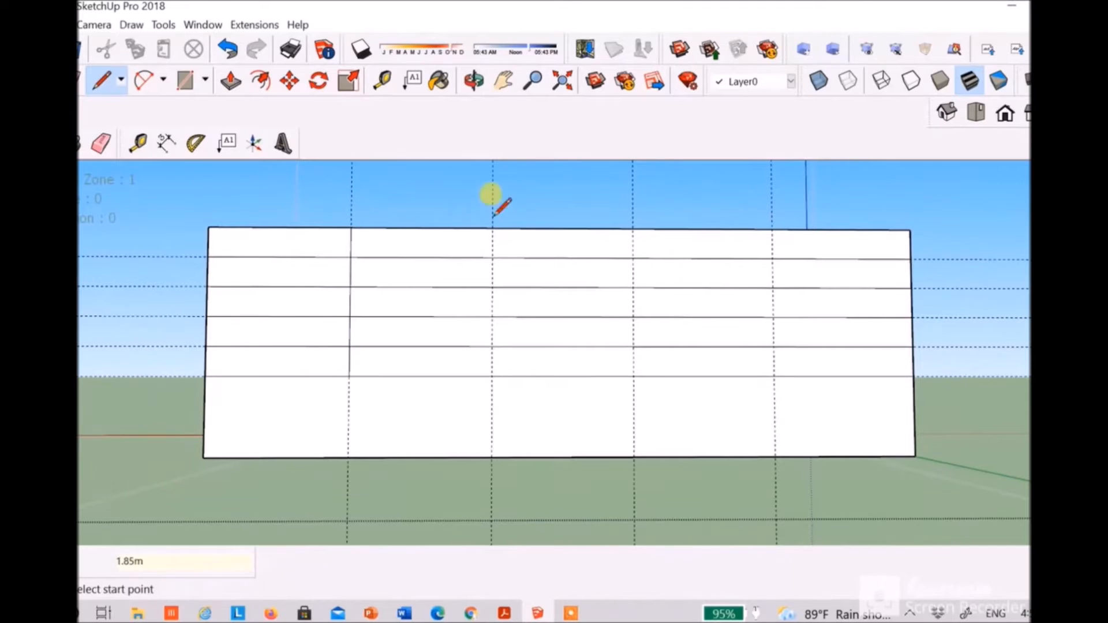
{"action": "left_click", "coordinate": [492, 230]}
{"action": "left_click", "coordinate": [492, 376]}
{"action": "left_click", "coordinate": [633, 376]}
{"action": "left_click", "coordinate": [772, 229]}
{"action": "left_click", "coordinate": [773, 376]}
Delete all the horizontal and vertical guides on the north wall.
{"action": "key", "text": "space"}
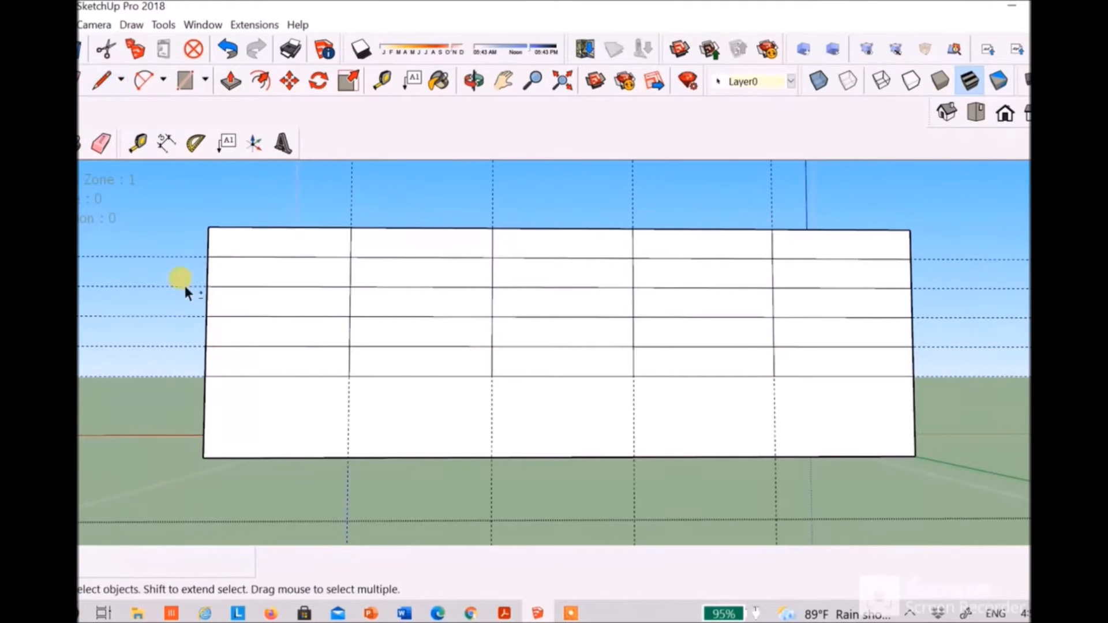
{"action": "left_click", "coordinate": [634, 504], "text": "shift"}
{"action": "key", "text": "Delete"}
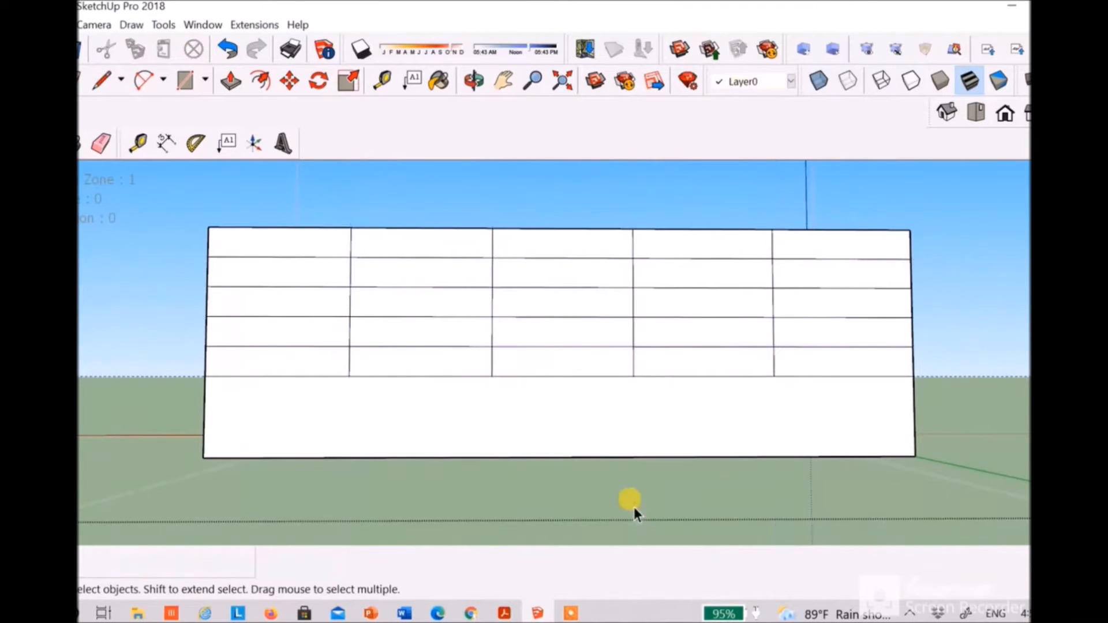
{"action": "left_click", "coordinate": [975, 112]}
{"action": "scroll", "coordinate": [749, 300], "scroll_direction": "down", "scroll_amount": 5}
{"action": "left_click", "coordinate": [503, 80]}
{"action": "left_click_drag", "start_coordinate": [547, 166], "coordinate": [381, 143]}
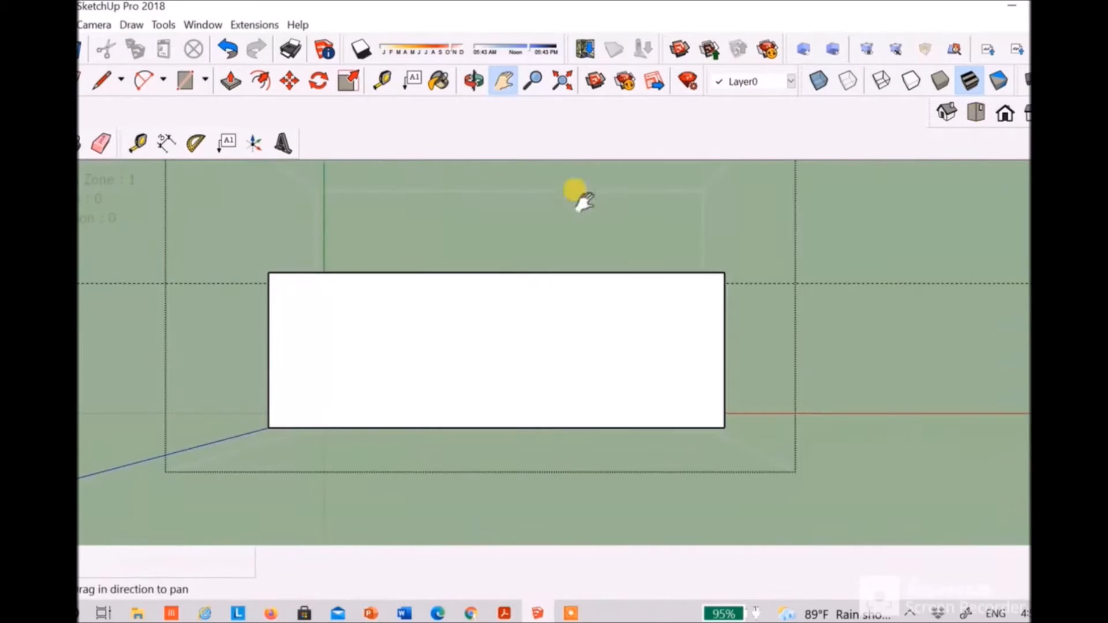
{"action": "left_click", "coordinate": [283, 144]}
{"action": "type", "text": "Cei"}
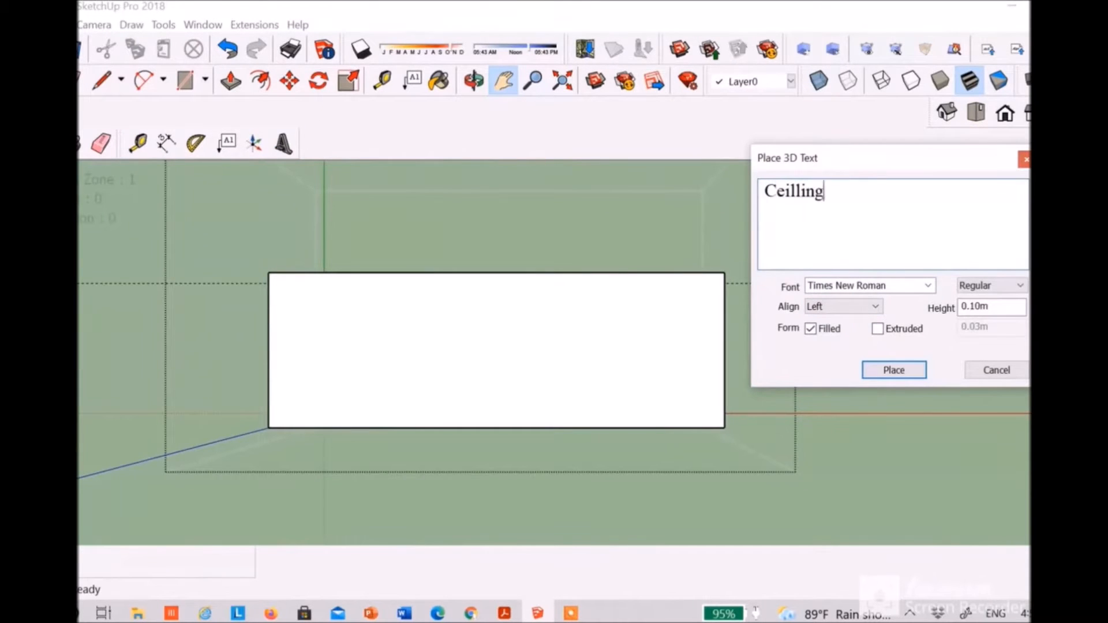
{"action": "type", "text": "lling"}
{"action": "key", "text": "Return"}
{"action": "type", "text": "15 sections"}
{"action": "left_click", "coordinate": [996, 371]}
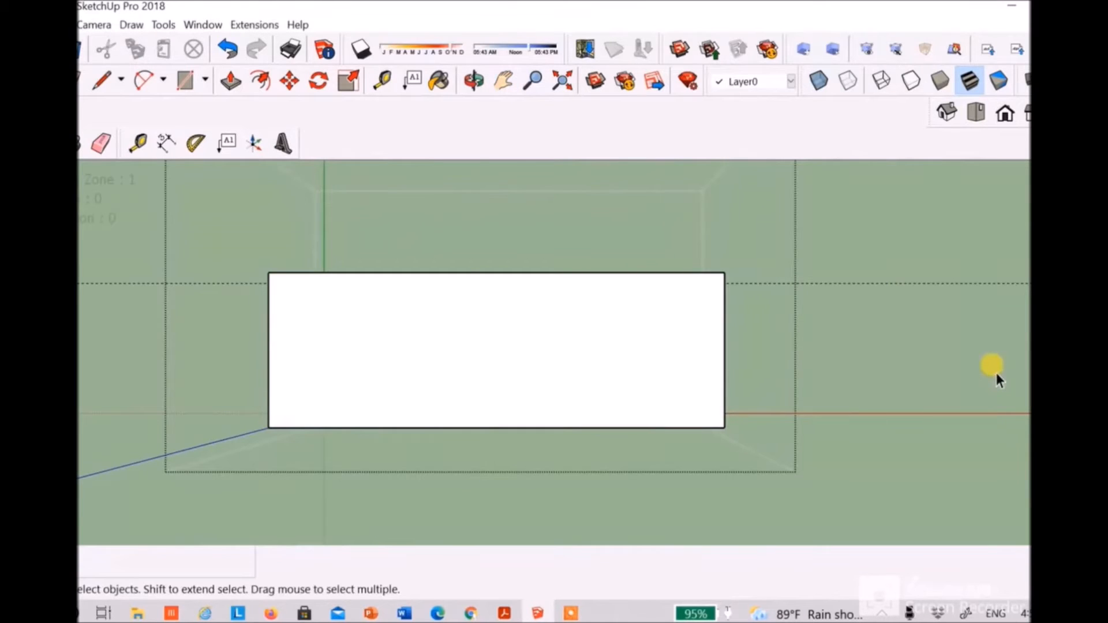
Place two lengthwise guides on the ceiling, each offset 1 m inward from one of its long edges.
{"action": "left_click", "coordinate": [132, 140]}
{"action": "left_click", "coordinate": [470, 272]}
{"action": "type", "text": "1"}
{"action": "key", "text": "Return"}
{"action": "left_click", "coordinate": [476, 428]}
{"action": "type", "text": "1"}
{"action": "key", "text": "Return"}
Place four crosswise guides on the ceiling at 1.76 m intervals, starting from its left short edge.
{"action": "left_click", "coordinate": [268, 350]}
{"action": "type", "text": "1.76"}
{"action": "key", "text": "Return"}
{"action": "left_click", "coordinate": [360, 343]}
{"action": "type", "text": "1.76"}
{"action": "key", "text": "Return"}
{"action": "left_click", "coordinate": [451, 349]}
{"action": "type", "text": "1.76"}
{"action": "key", "text": "Return"}
{"action": "left_click", "coordinate": [542, 349]}
{"action": "type", "text": "1.76"}
{"action": "key", "text": "Return"}
Draw 8.8 m lines along the two lengthwise guides on the ceiling.
{"action": "key", "text": "l"}
{"action": "left_click", "coordinate": [268, 323]}
{"action": "type", "text": "8.8"}
{"action": "key", "text": "Return"}
{"action": "left_click", "coordinate": [268, 376]}
{"action": "type", "text": "8.8"}
{"action": "key", "text": "Return"}
Draw lines along the four crosswise guides between the ceiling's two long edges.
{"action": "left_click", "coordinate": [360, 272]}
{"action": "left_click", "coordinate": [360, 427]}
{"action": "left_click", "coordinate": [451, 272]}
{"action": "left_click", "coordinate": [451, 427]}
{"action": "left_click", "coordinate": [541, 428]}
{"action": "left_click", "coordinate": [633, 272]}
{"action": "left_click", "coordinate": [633, 428]}
Delete all the lengthwise and crosswise guides around the ceiling.
{"action": "key", "text": "space"}
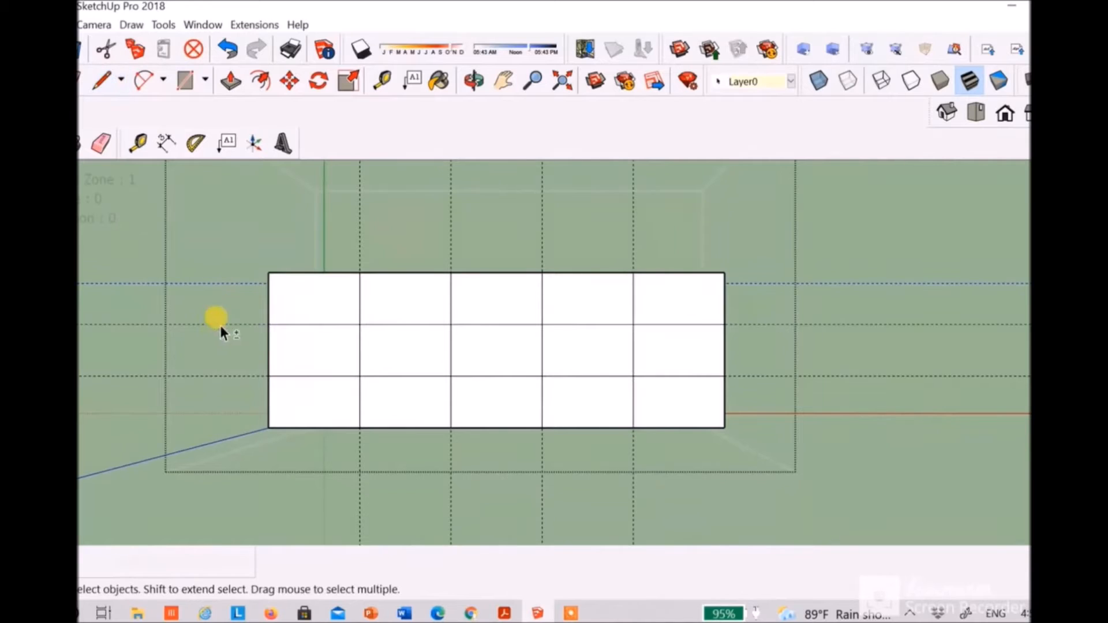
{"action": "left_click", "coordinate": [452, 243]}
{"action": "mouse_move", "coordinate": [452, 244]}
{"action": "middle_mouse_down"}
{"action": "mouse_move", "coordinate": [512, 272]}
{"action": "mouse_move", "coordinate": [527, 417]}
{"action": "mouse_move", "coordinate": [707, 326]}
{"action": "mouse_move", "coordinate": [696, 335]}
{"action": "middle_mouse_up"}
{"action": "left_click", "coordinate": [283, 143]}
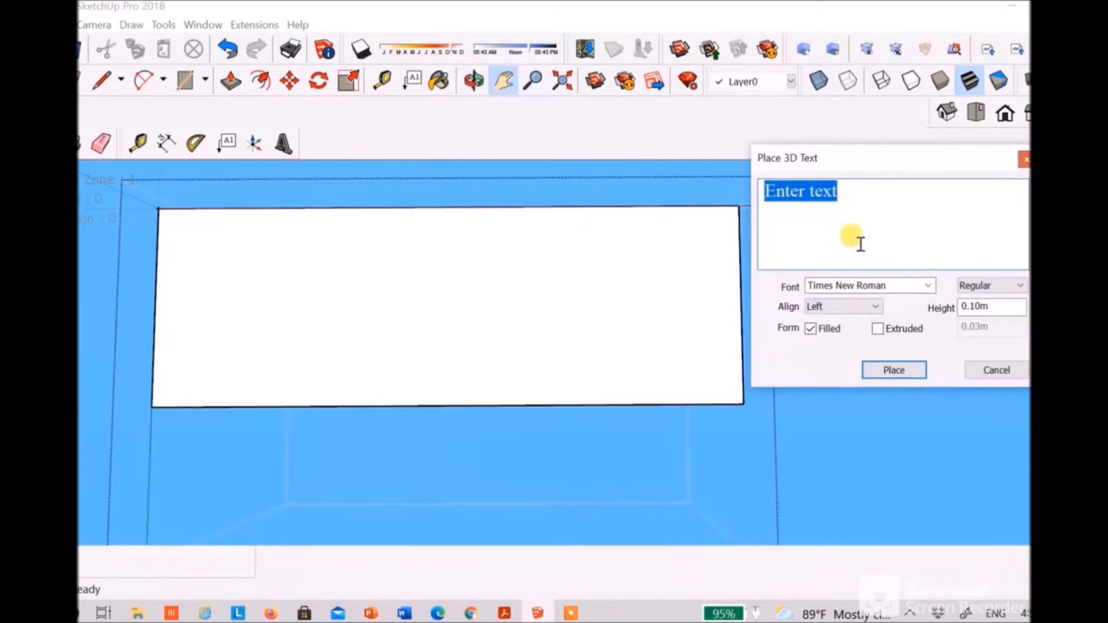
{"action": "type", "text": "Floor"}
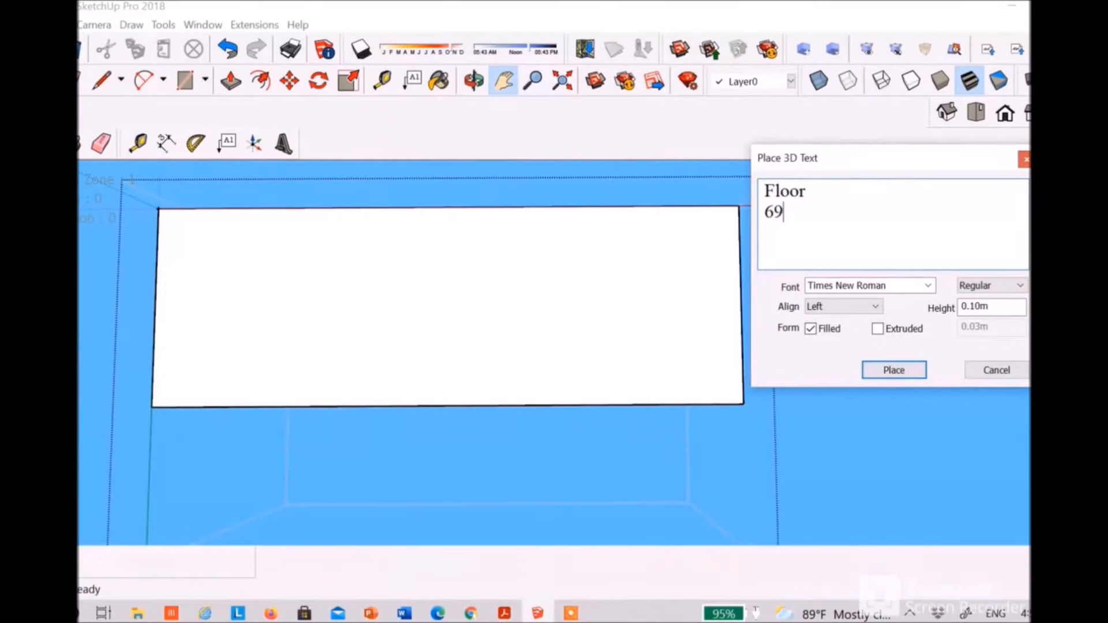
{"action": "left_click", "coordinate": [996, 370]}
Place nine crosswise guides on the floor at 0.88 m intervals, starting from its left short edge.
{"action": "left_click", "coordinate": [137, 142]}
{"action": "left_click", "coordinate": [155, 290]}
{"action": "type", "text": "0.88"}
{"action": "key", "text": "Return"}
{"action": "left_click", "coordinate": [214, 283]}
{"action": "type", "text": "0.88"}
{"action": "key", "text": "Return"}
{"action": "left_click", "coordinate": [272, 301]}
{"action": "type", "text": "0.88"}
{"action": "key", "text": "Return"}
{"action": "left_click", "coordinate": [331, 314]}
{"action": "type", "text": "0.88"}
{"action": "key", "text": "Return"}
{"action": "left_click", "coordinate": [390, 291]}
{"action": "type", "text": "0.88"}
{"action": "key", "text": "Return"}
{"action": "left_click", "coordinate": [448, 312]}
{"action": "type", "text": "0.88"}
{"action": "key", "text": "Return"}
{"action": "left_click", "coordinate": [506, 297]}
{"action": "type", "text": "0.88"}
{"action": "key", "text": "Return"}
{"action": "left_click", "coordinate": [565, 306]}
{"action": "type", "text": "0."}
{"action": "key", "text": "8"}
{"action": "key", "text": "8"}
{"action": "key", "text": "Return"}
{"action": "left_click", "coordinate": [624, 308]}
{"action": "type", "text": "0.88"}
{"action": "key", "text": "Return"}
Place five lengthwise guides on the floor at 0.5 m intervals, starting from its nearer long edge.
{"action": "left_click", "coordinate": [477, 405]}
{"action": "type", "text": "0.5"}
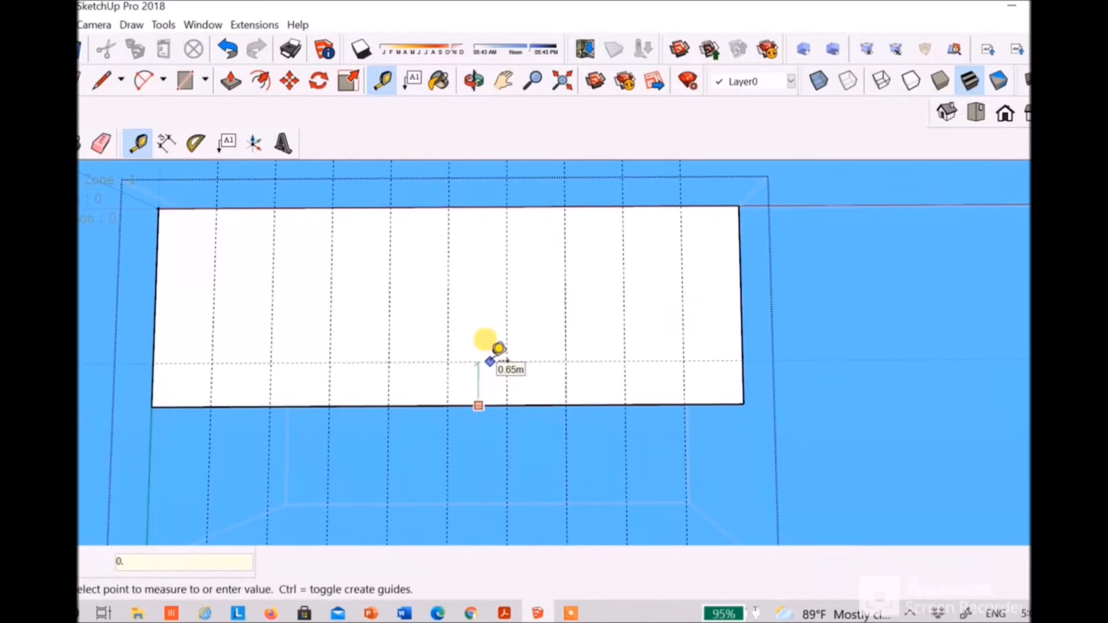
{"action": "key", "text": "Return"}
{"action": "left_click", "coordinate": [489, 372]}
{"action": "type", "text": "0.5"}
{"action": "key", "text": "Return"}
{"action": "left_click", "coordinate": [496, 337]}
{"action": "type", "text": "0.5"}
{"action": "key", "text": "Return"}
{"action": "left_click", "coordinate": [464, 304]}
{"action": "type", "text": "0.5"}
{"action": "key", "text": "Return"}
{"action": "left_click", "coordinate": [477, 271]}
{"action": "type", "text": "0.5"}
{"action": "key", "text": "Return"}
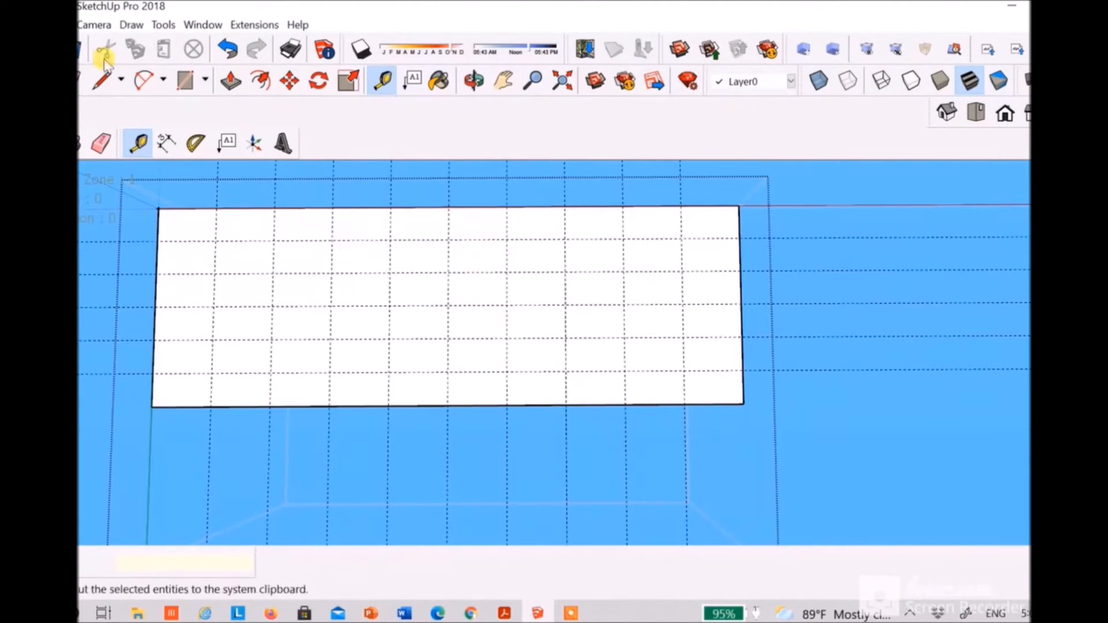
Draw 8.8 m lines along the five lengthwise guides on the floor.
{"action": "left_click", "coordinate": [101, 81]}
{"action": "left_click", "coordinate": [156, 240]}
{"action": "type", "text": "8.8"}
{"action": "key", "text": "Return"}
{"action": "left_click", "coordinate": [155, 273]}
{"action": "type", "text": "8.8"}
{"action": "left_click", "coordinate": [154, 306]}
{"action": "type", "text": "8.8"}
{"action": "left_click", "coordinate": [154, 340]}
{"action": "type", "text": "8.8"}
{"action": "left_click", "coordinate": [152, 374]}
{"action": "type", "text": "8.8"}
{"action": "key", "text": "Return"}
Draw lines along the nine crosswise guides between the floor's two long edges.
{"action": "left_click", "coordinate": [217, 207]}
{"action": "left_click", "coordinate": [213, 406]}
{"action": "left_click", "coordinate": [274, 207]}
{"action": "left_click", "coordinate": [271, 407]}
{"action": "left_click", "coordinate": [332, 207]}
{"action": "left_click", "coordinate": [329, 407]}
{"action": "left_click", "coordinate": [390, 206]}
{"action": "left_click", "coordinate": [388, 407]}
{"action": "left_click", "coordinate": [449, 206]}
{"action": "left_click", "coordinate": [448, 407]}
{"action": "left_click", "coordinate": [506, 206]}
{"action": "left_click", "coordinate": [506, 407]}
{"action": "left_click", "coordinate": [565, 207]}
{"action": "left_click", "coordinate": [565, 407]}
{"action": "left_click", "coordinate": [624, 207]}
{"action": "left_click", "coordinate": [626, 405]}
{"action": "left_click", "coordinate": [682, 206]}
{"action": "left_click", "coordinate": [685, 405]}
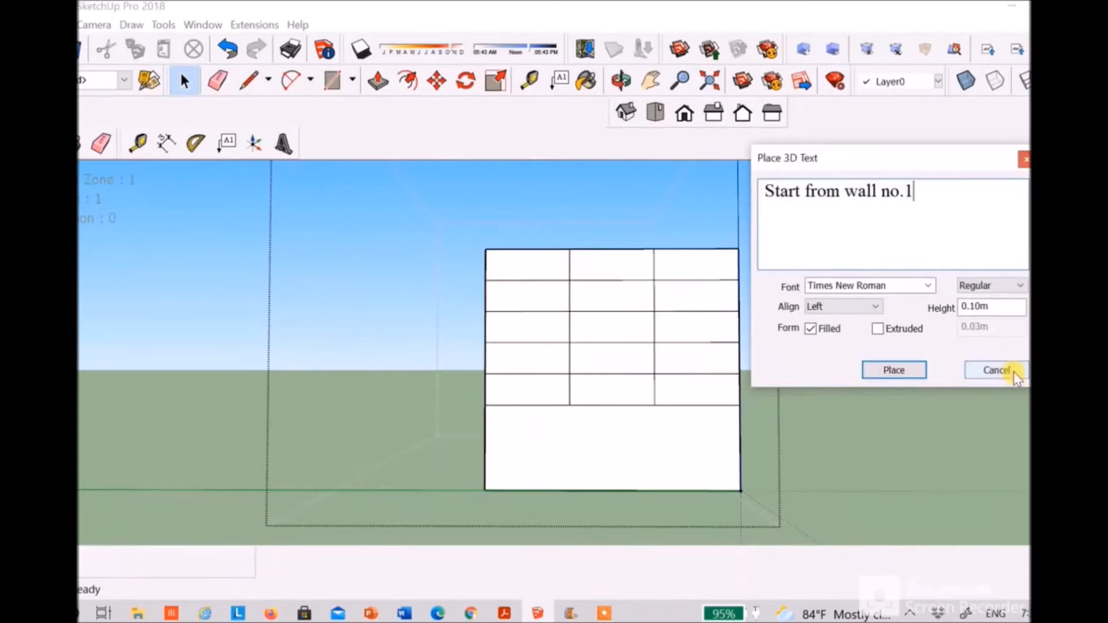
Close the 3D text dialog and open the front zone settings for the large lower section of wall no. 1.
{"action": "left_click", "coordinate": [994, 368]}
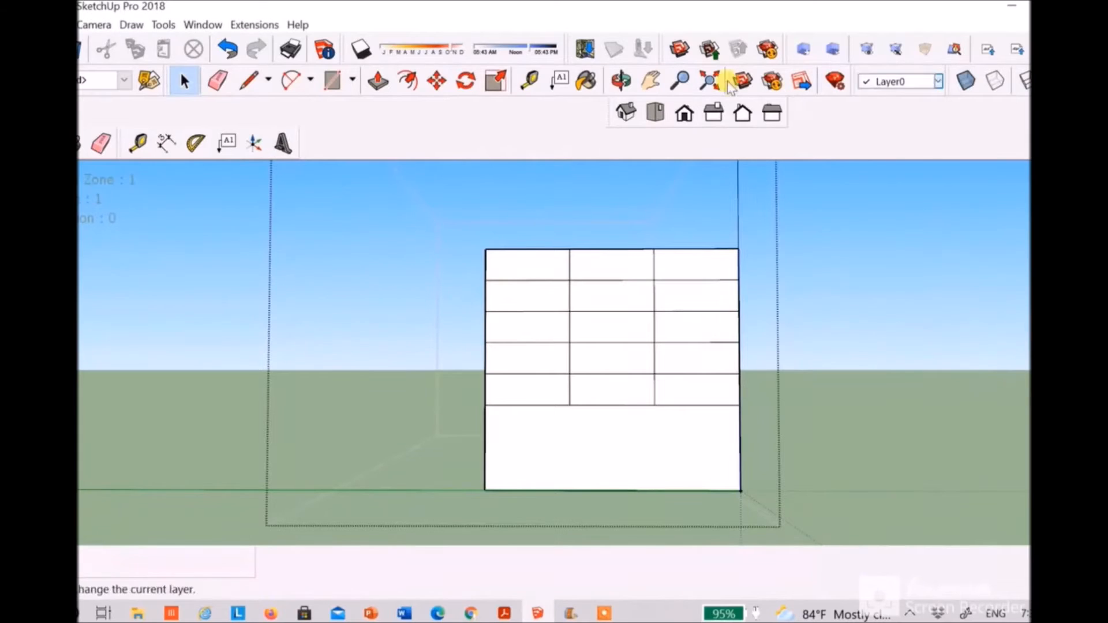
{"action": "left_click", "coordinate": [598, 461]}
{"action": "double_click", "coordinate": [596, 459]}
{"action": "right_click", "coordinate": [597, 455]}
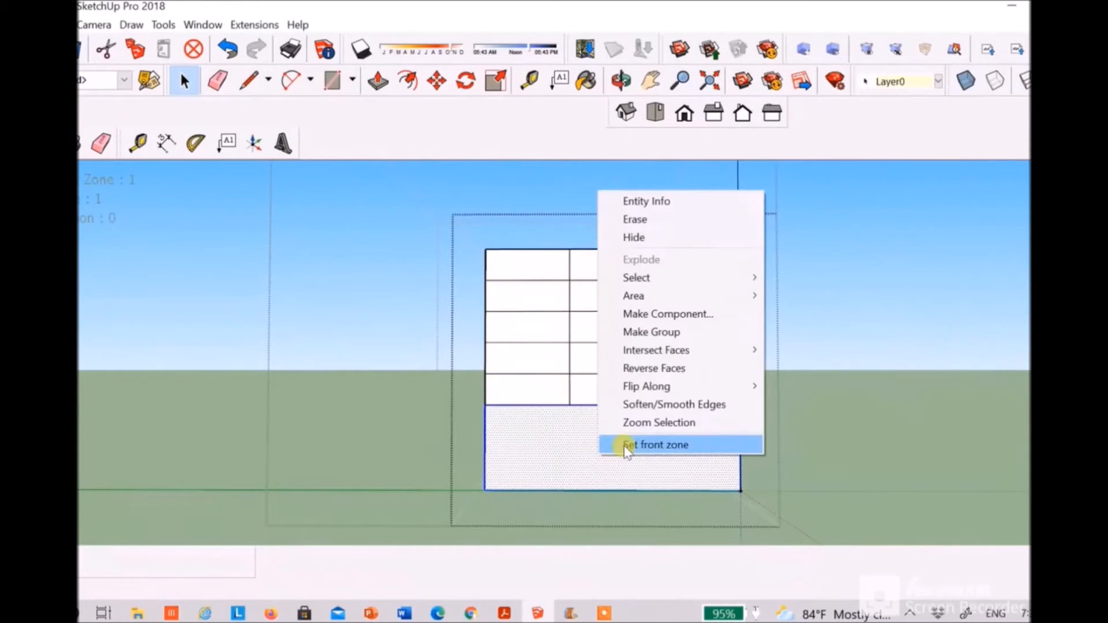
{"action": "left_click", "coordinate": [626, 445]}
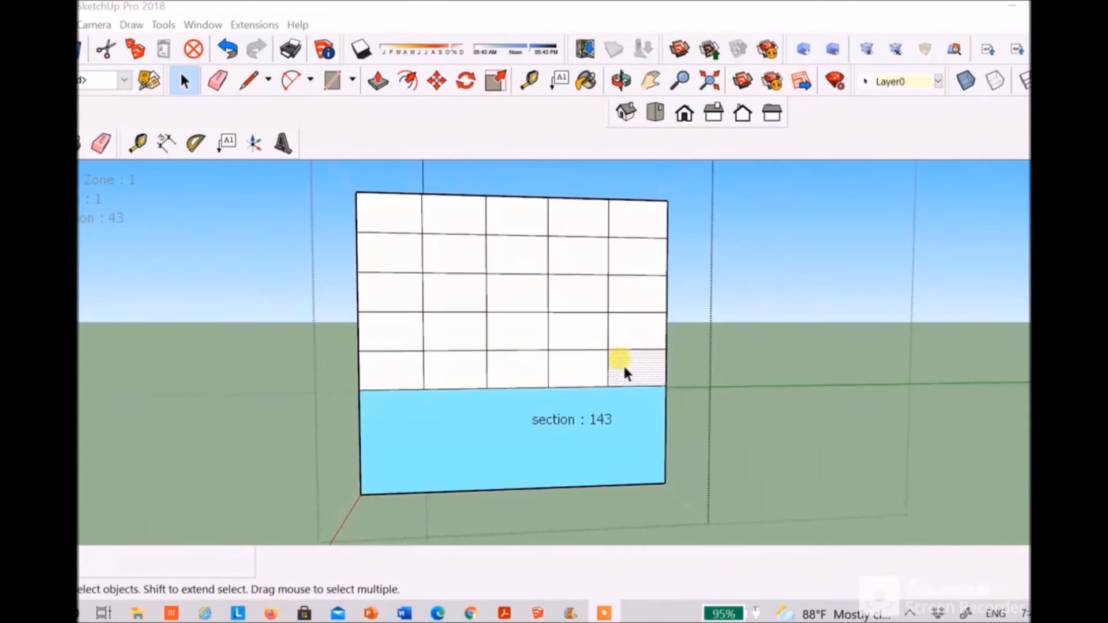
Assign the facade section just above section 143 at the far corner as section 144, with front zone 1, back zone Ambient and type Wall.
{"action": "right_click", "coordinate": [623, 366]}
{"action": "left_click", "coordinate": [673, 354]}
{"action": "type", "text": "144"}
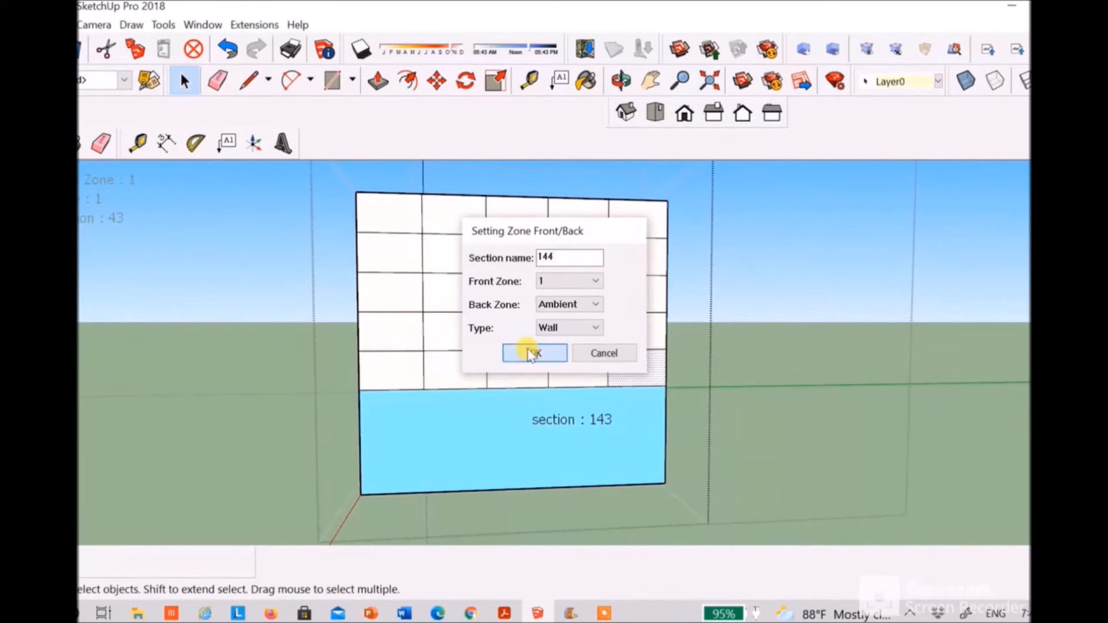
{"action": "left_click", "coordinate": [531, 351]}
Assign the section above 115 on wall no. 1 as section 116, with front zone 1, back zone Ambient and type Wall.
{"action": "right_click", "coordinate": [631, 328]}
{"action": "left_click", "coordinate": [688, 567]}
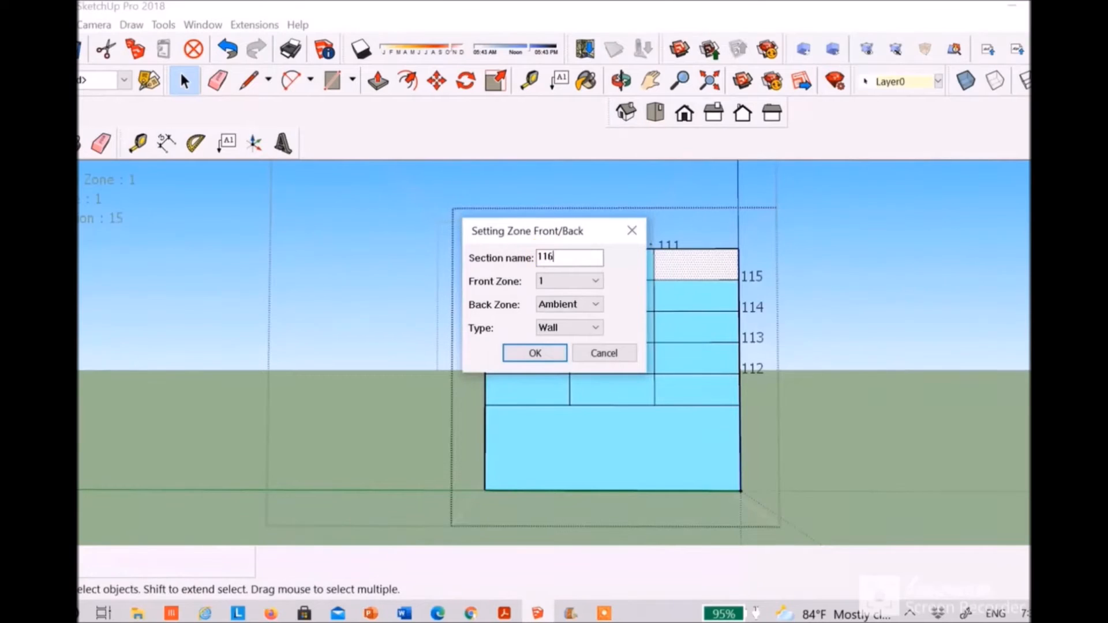
{"action": "left_click", "coordinate": [535, 353]}
{"action": "middle_click_drag", "start_coordinate": [544, 356], "coordinate": [717, 334]}
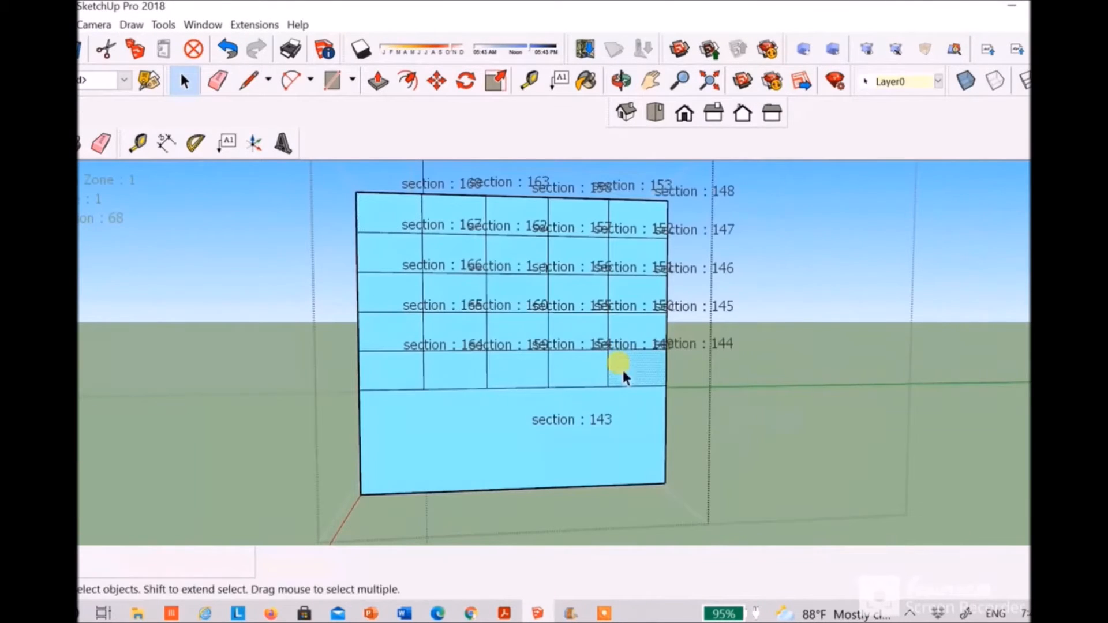
Change the type of section 144 to Windows.
{"action": "right_click", "coordinate": [622, 368]}
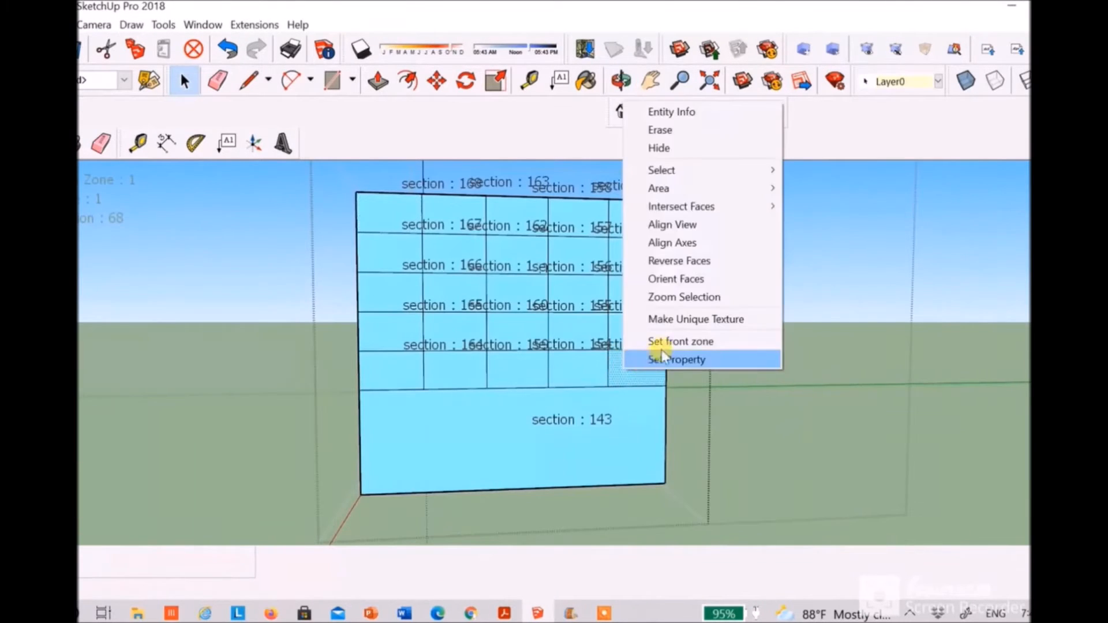
{"action": "left_click", "coordinate": [661, 344]}
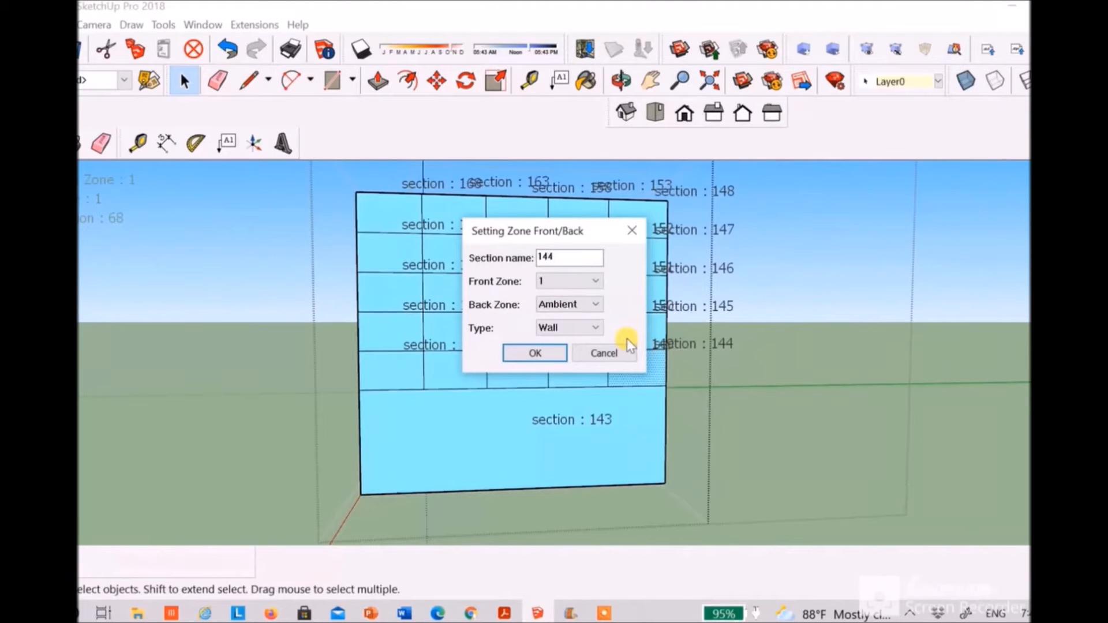
{"action": "left_click", "coordinate": [595, 328]}
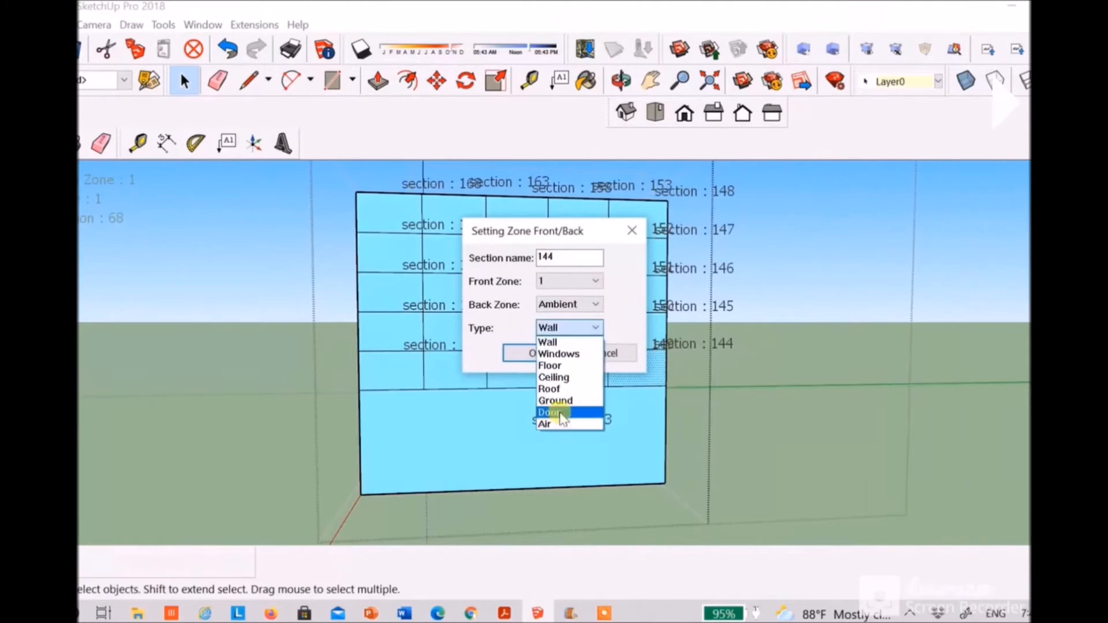
{"action": "left_click", "coordinate": [569, 352]}
{"action": "left_click", "coordinate": [535, 353]}
Change the type of section 145 to Windows.
{"action": "left_click", "coordinate": [624, 326]}
{"action": "right_click", "coordinate": [629, 326]}
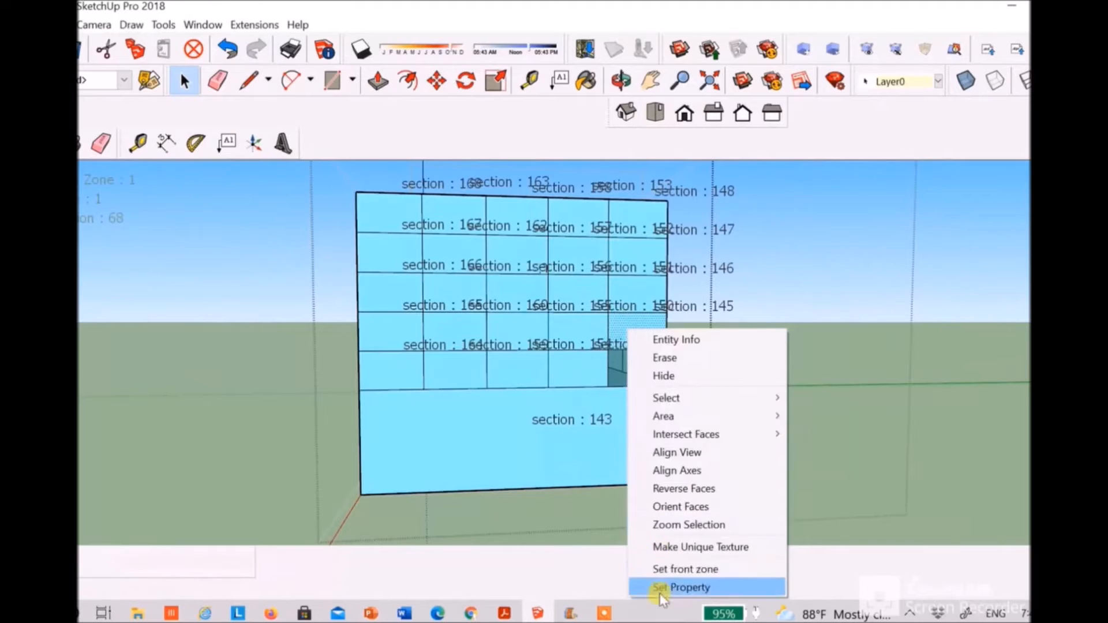
{"action": "left_click", "coordinate": [662, 589]}
{"action": "left_click", "coordinate": [575, 328]}
{"action": "left_click", "coordinate": [558, 354]}
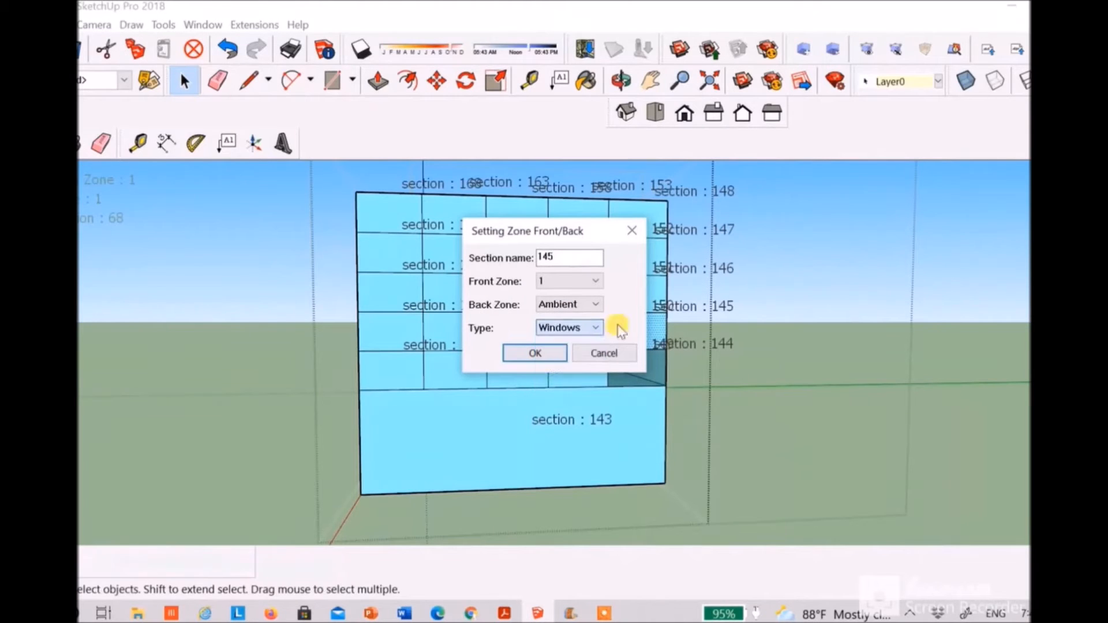
{"action": "left_click", "coordinate": [557, 356]}
Change the type of section 146 to Windows.
{"action": "right_click", "coordinate": [629, 289]}
{"action": "left_click", "coordinate": [663, 547]}
{"action": "left_click", "coordinate": [595, 327]}
{"action": "left_click", "coordinate": [558, 351]}
{"action": "left_click", "coordinate": [559, 350]}
{"action": "middle_click_drag", "start_coordinate": [704, 339], "coordinate": [660, 351]}
{"action": "scroll", "coordinate": [660, 351], "scroll_direction": "up", "scroll_amount": 3}
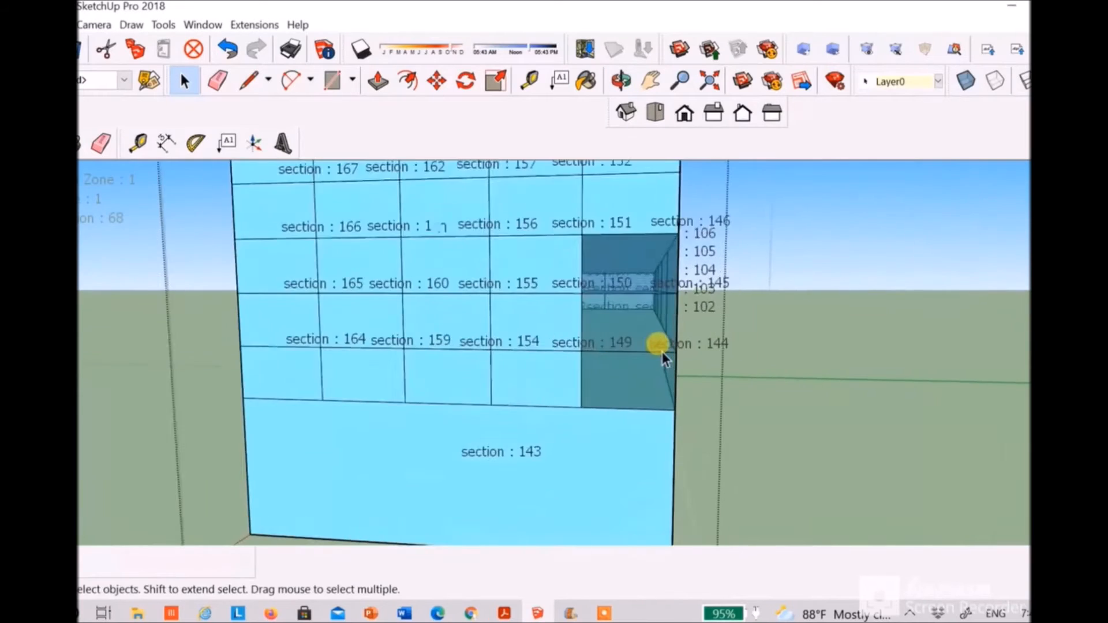
{"action": "scroll", "coordinate": [658, 352], "scroll_direction": "down", "scroll_amount": 4}
{"action": "scroll", "coordinate": [538, 364], "scroll_direction": "up", "scroll_amount": 3}
{"action": "left_click", "coordinate": [601, 375]}
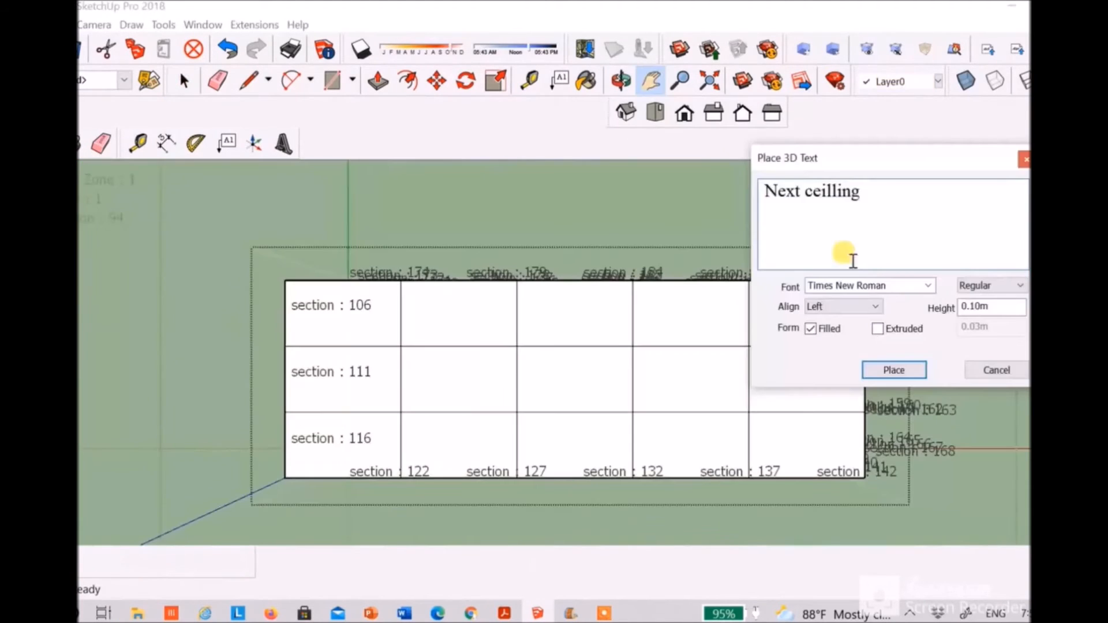
Close the 3D text dialog and open the front zone settings for the ceiling's first corner section beside section 106.
{"action": "left_click", "coordinate": [993, 368]}
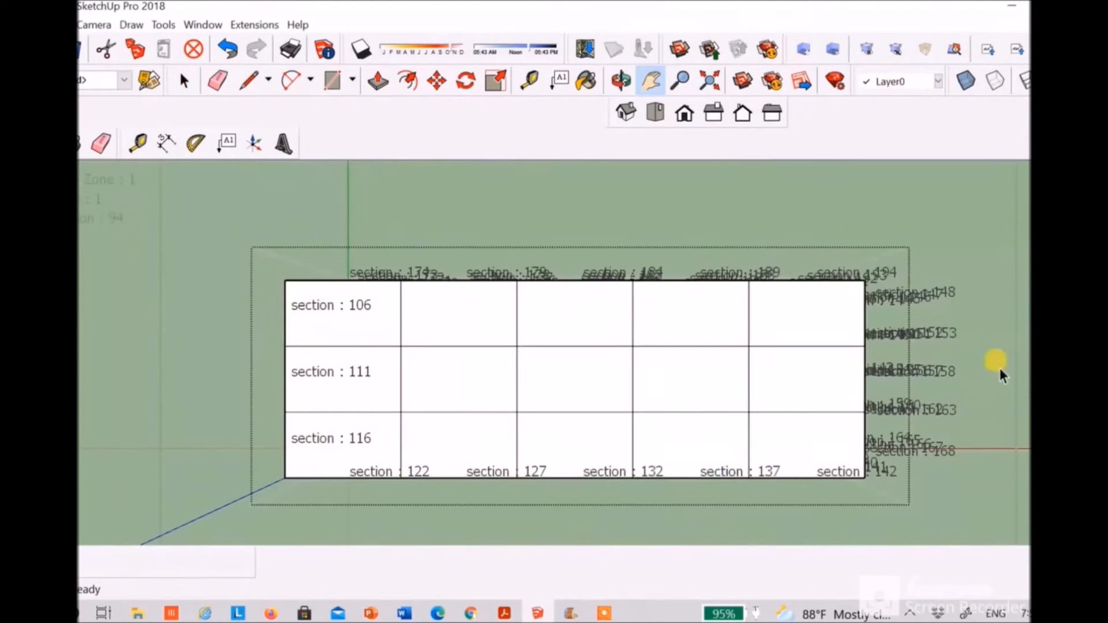
{"action": "left_click", "coordinate": [346, 329]}
{"action": "right_click", "coordinate": [360, 329]}
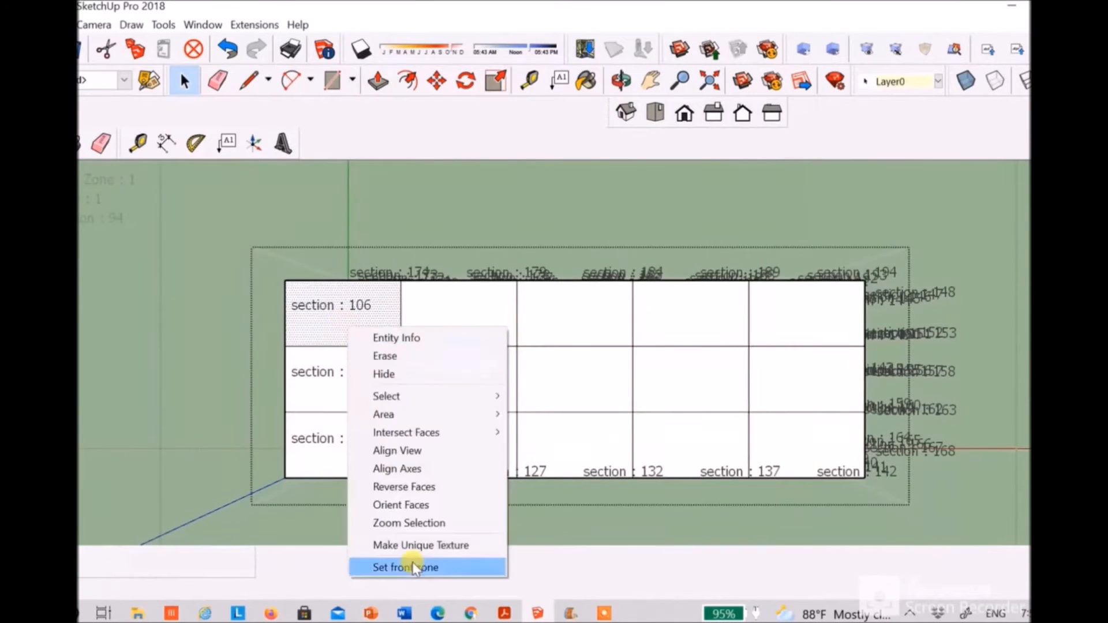
{"action": "left_click", "coordinate": [485, 563]}
Name the ceiling's last corner section 1109 and set its surface type.
{"action": "right_click", "coordinate": [807, 427]}
{"action": "left_click", "coordinate": [836, 413]}
{"action": "type", "text": "1109"}
{"action": "left_click", "coordinate": [583, 327]}
{"action": "left_click", "coordinate": [548, 363]}
{"action": "left_click", "coordinate": [547, 358]}
Assign the floor's first corner section as section 1110, with front zone 1, back zone 1 and type Ground.
{"action": "middle_click_drag", "start_coordinate": [548, 361], "coordinate": [646, 151]}
{"action": "key", "text": "space"}
{"action": "right_click", "coordinate": [359, 235]}
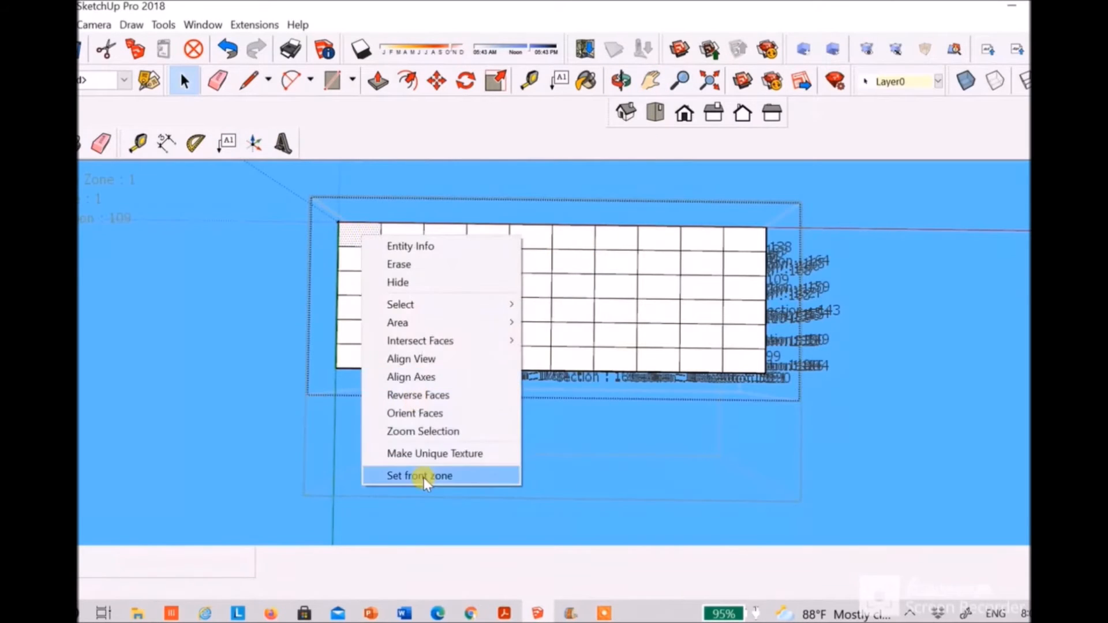
{"action": "left_click", "coordinate": [425, 476]}
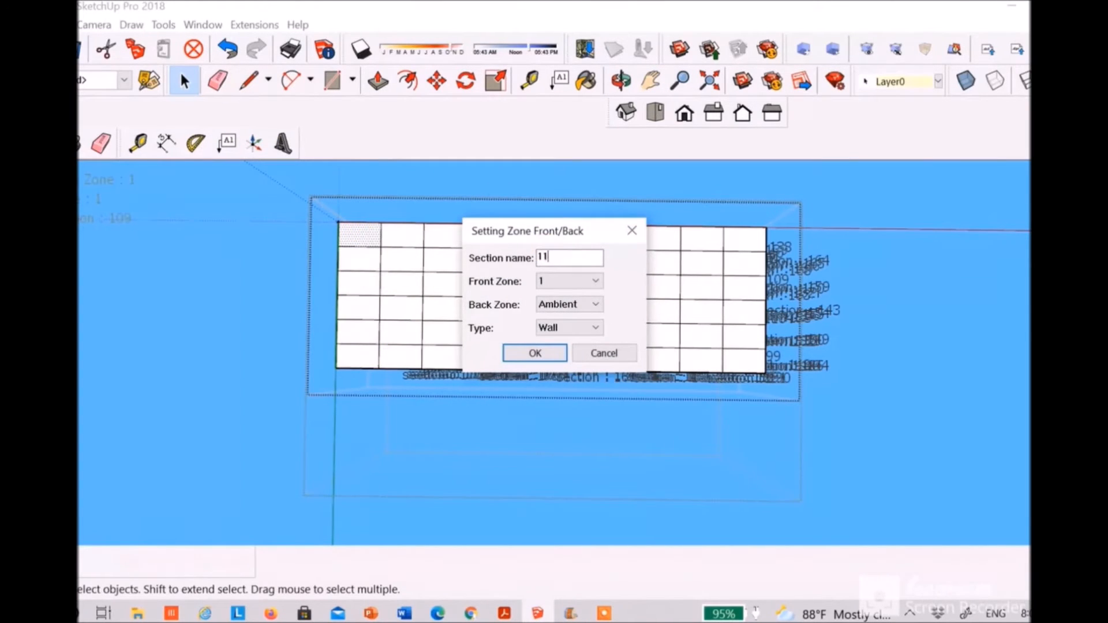
{"action": "left_click", "coordinate": [584, 304]}
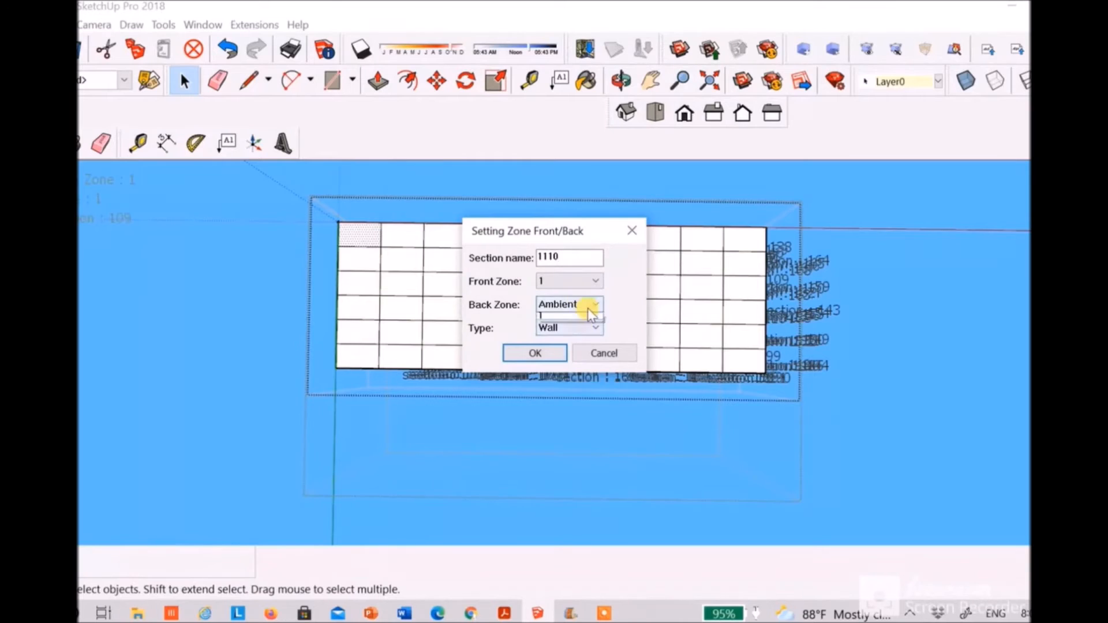
{"action": "left_click", "coordinate": [578, 327]}
{"action": "left_click", "coordinate": [580, 328]}
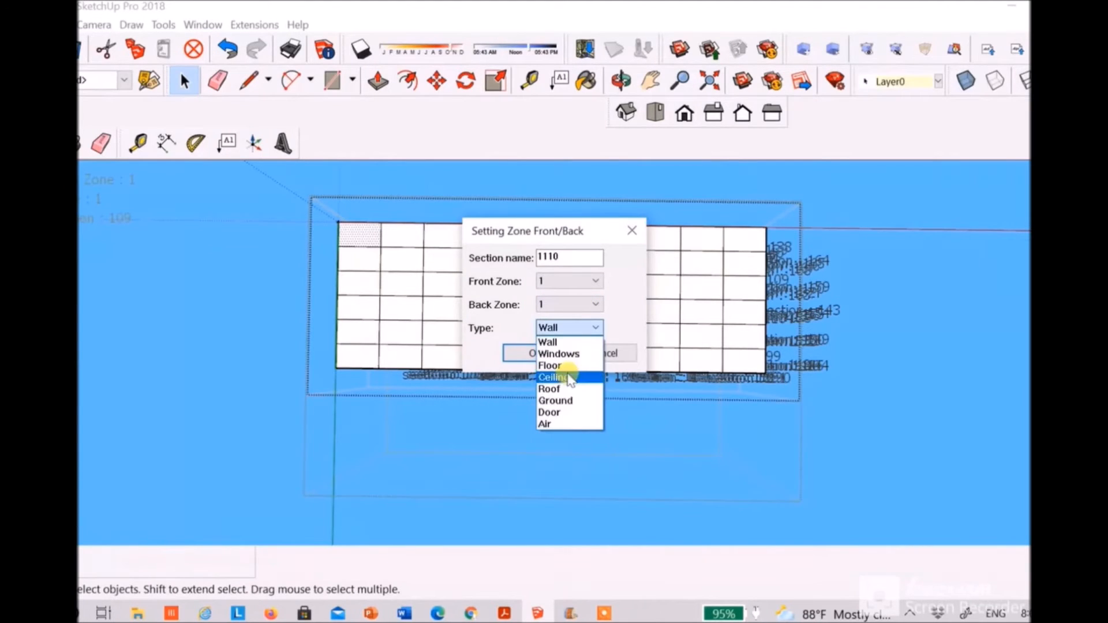
{"action": "left_click", "coordinate": [572, 402]}
{"action": "left_click", "coordinate": [542, 353]}
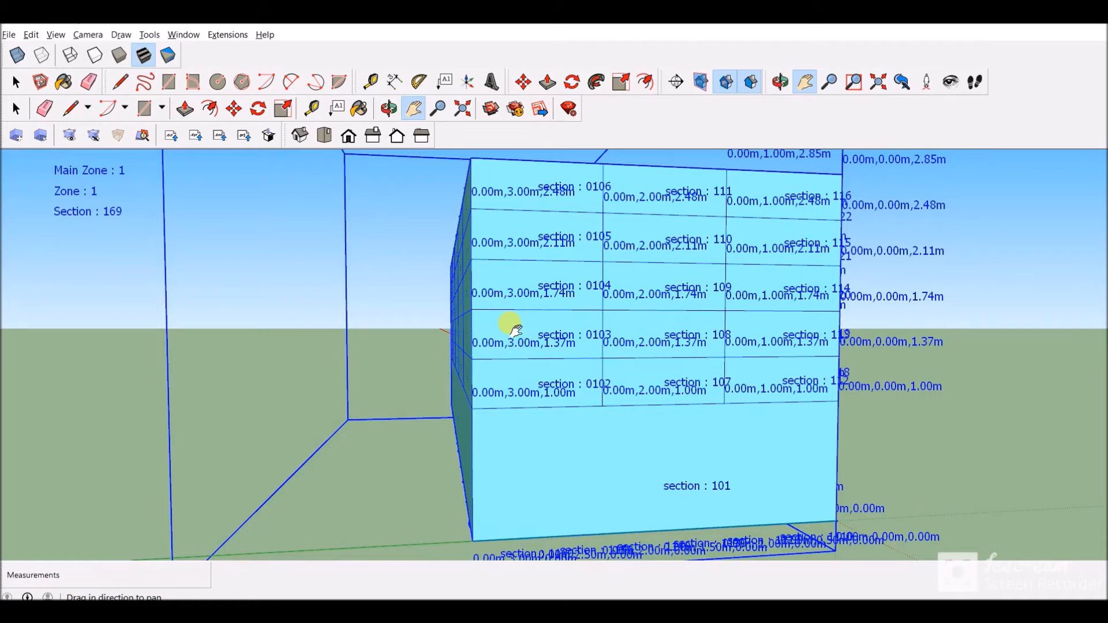
Try to export the building's general configuration data to a text file.
{"action": "left_click", "coordinate": [172, 138]}
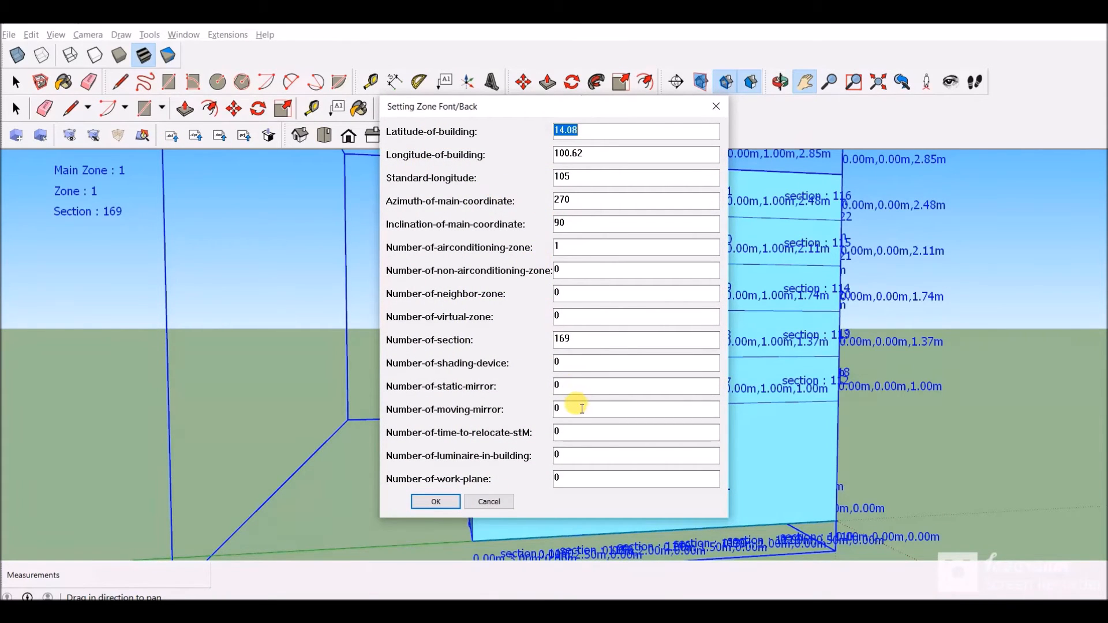
{"action": "left_click", "coordinate": [420, 501]}
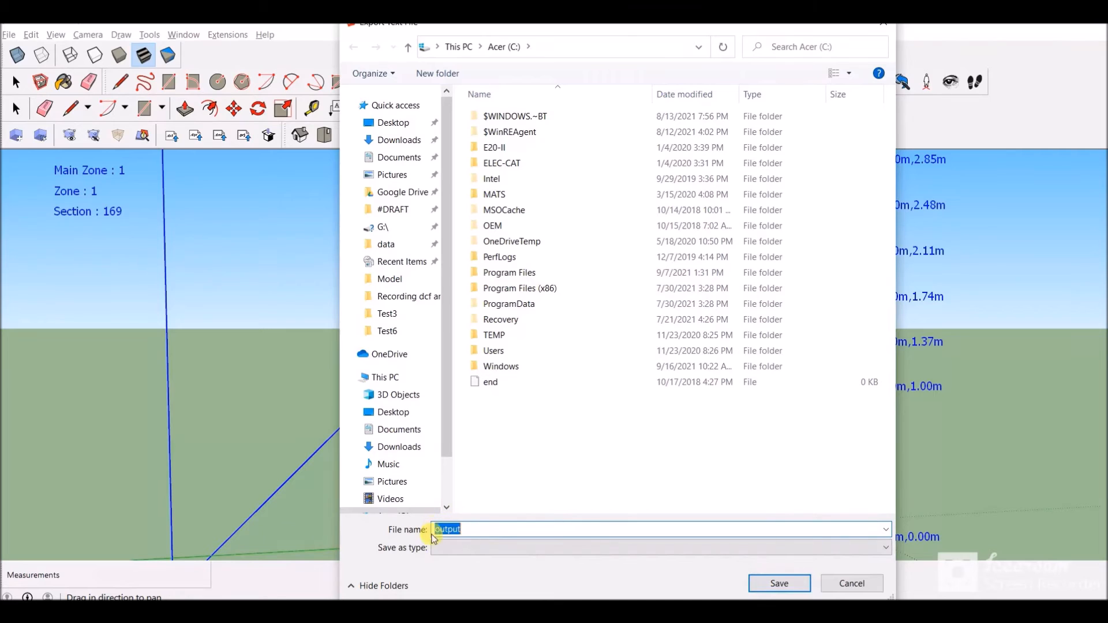
{"action": "left_click", "coordinate": [853, 584]}
{"action": "key", "text": "space"}
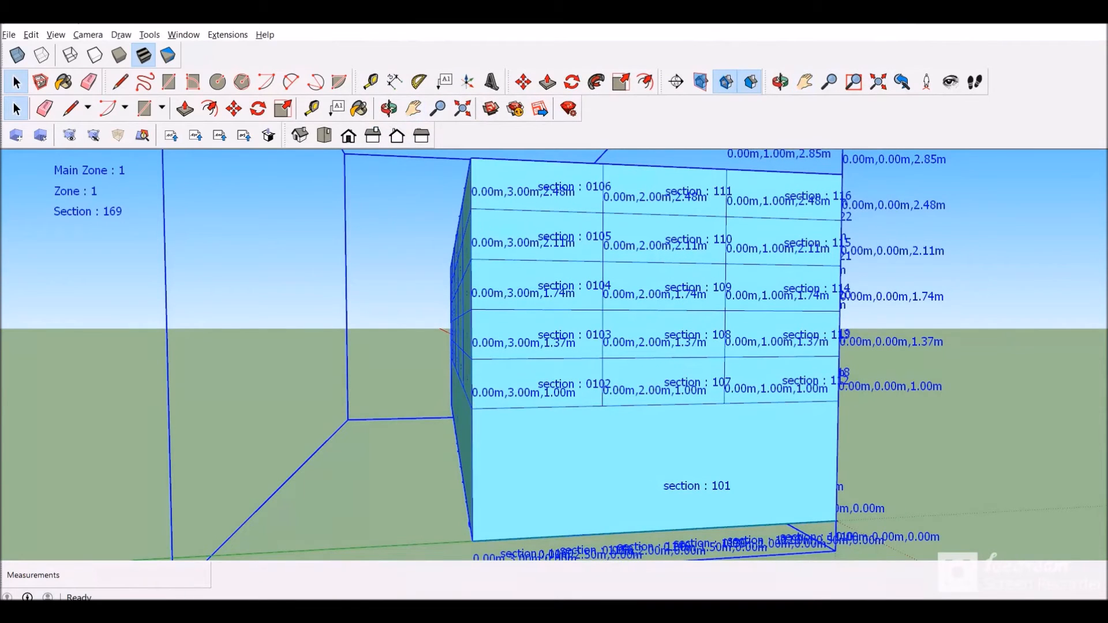
Switch to the output.dcf configuration file in Notepad and examine its general data and the full list of section zones and coordinates.
{"action": "left_click", "coordinate": [493, 588]}
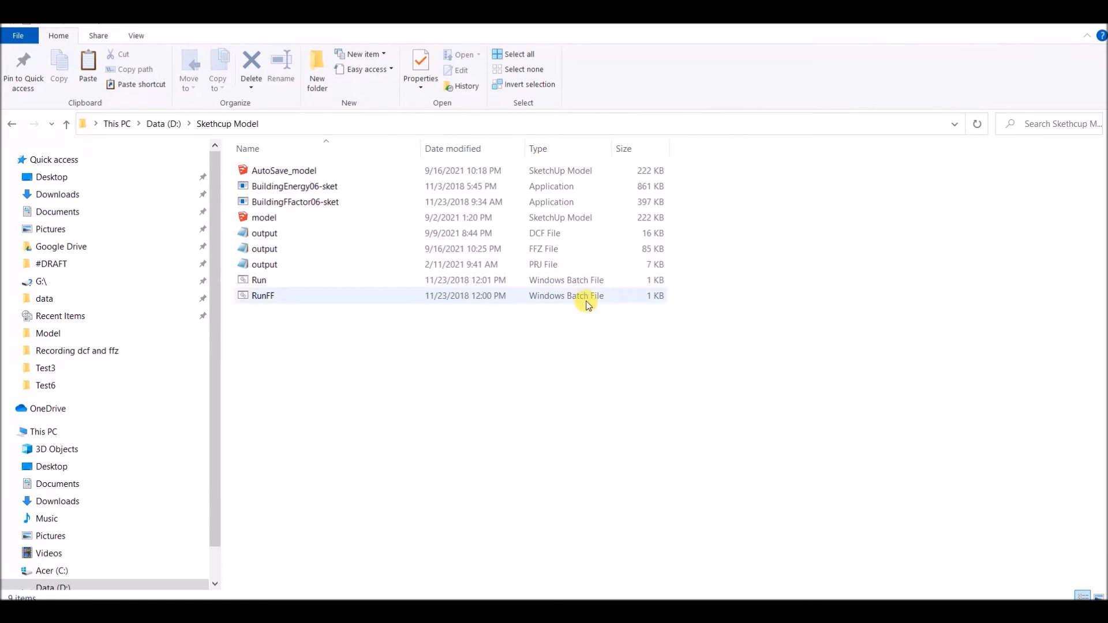
{"action": "mouse_move", "coordinate": [657, 618]}
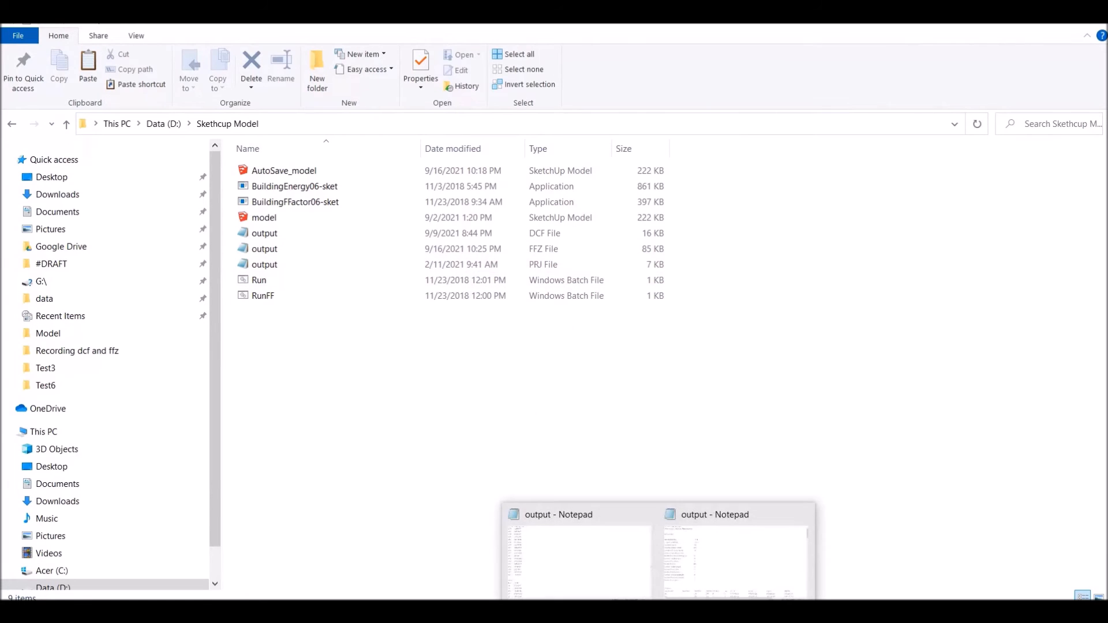
{"action": "left_click", "coordinate": [708, 572]}
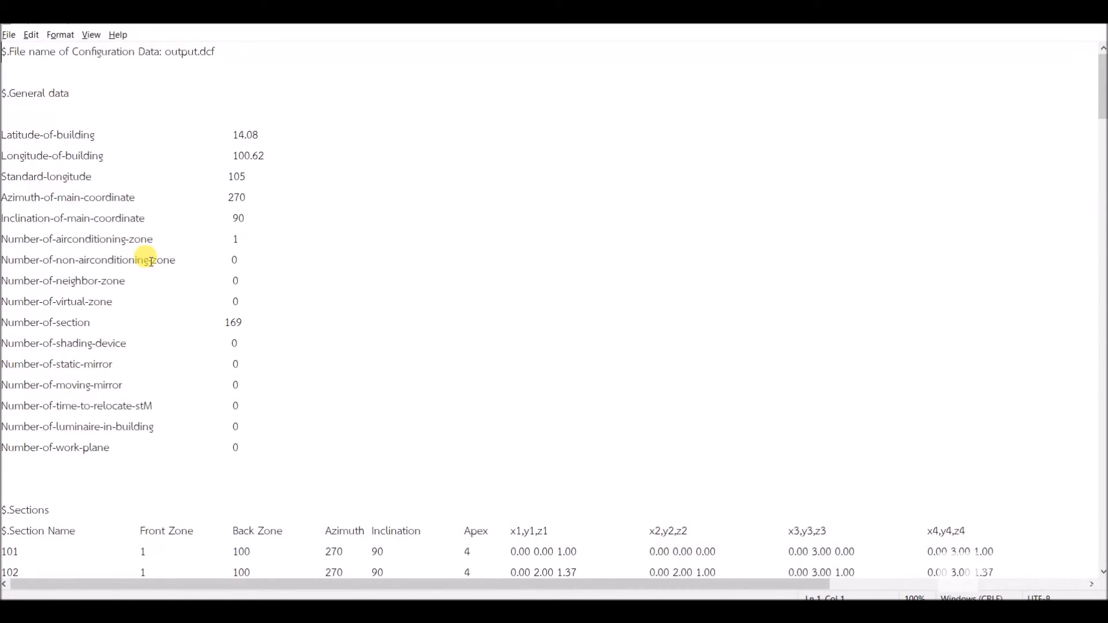
{"action": "scroll", "coordinate": [147, 260], "scroll_direction": "down", "scroll_amount": 6}
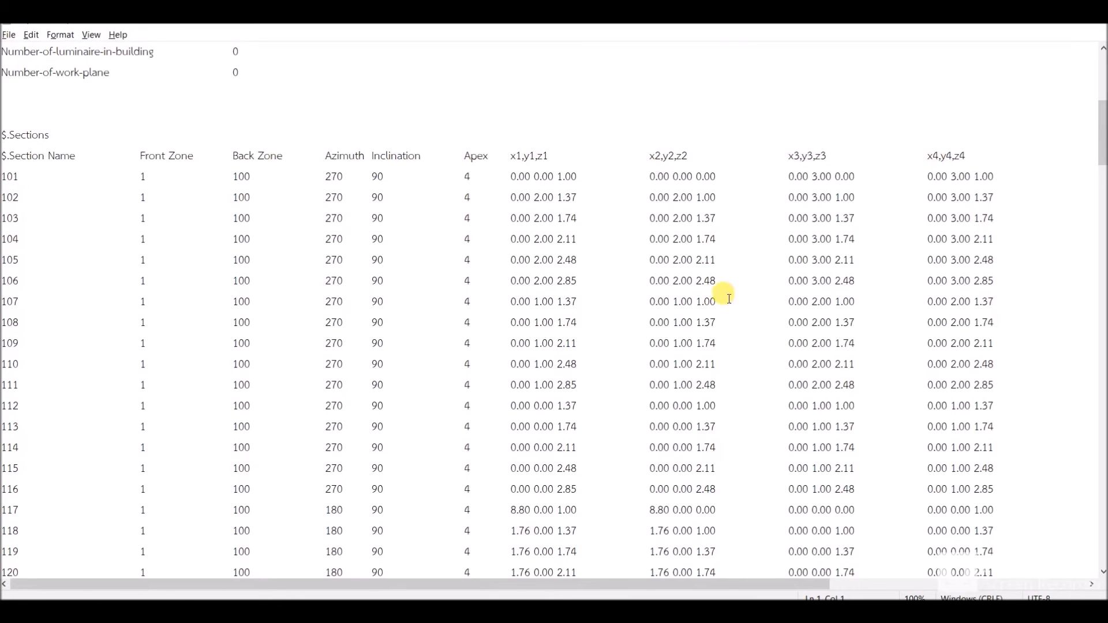
{"action": "scroll", "coordinate": [56, 217], "scroll_direction": "down", "scroll_amount": 6}
{"action": "scroll", "coordinate": [63, 218], "scroll_direction": "down", "scroll_amount": 20}
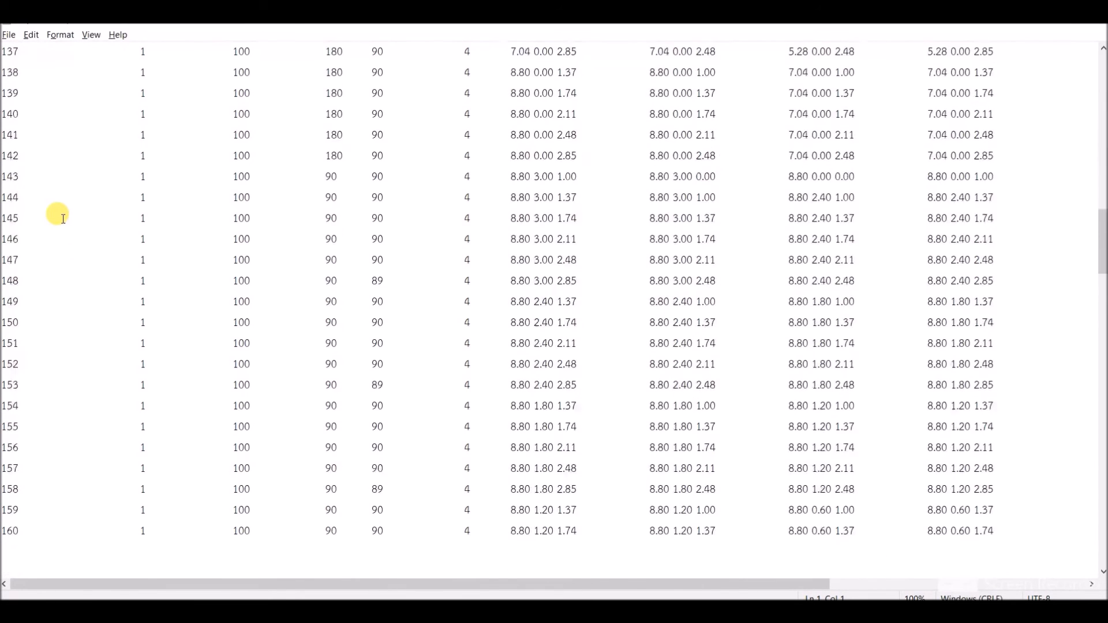
{"action": "scroll", "coordinate": [63, 219], "scroll_direction": "down", "scroll_amount": 20}
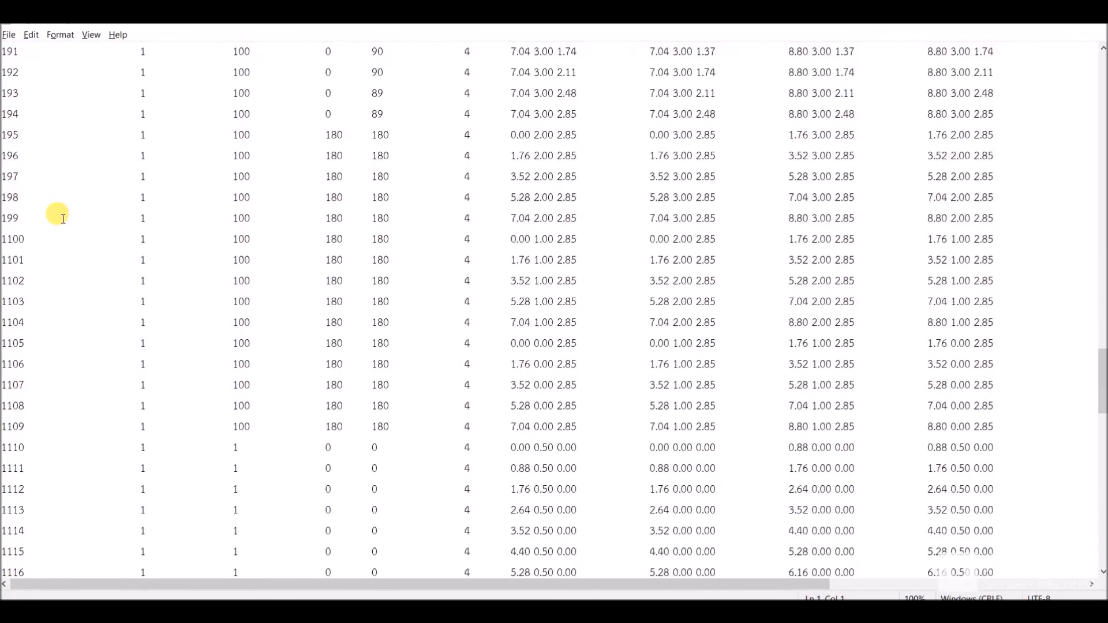
{"action": "scroll", "coordinate": [63, 219], "scroll_direction": "down", "scroll_amount": 2}
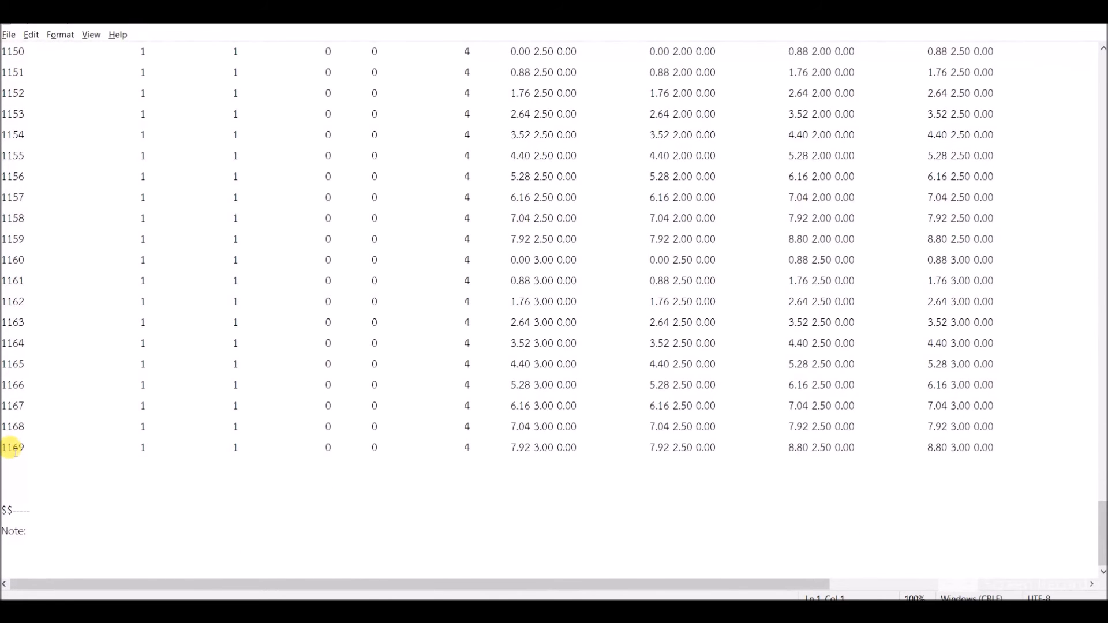
Review the section coordinates in output.dcf from the last section back to the general data at the file's start.
{"action": "scroll", "coordinate": [300, 421], "scroll_direction": "up", "scroll_amount": 20}
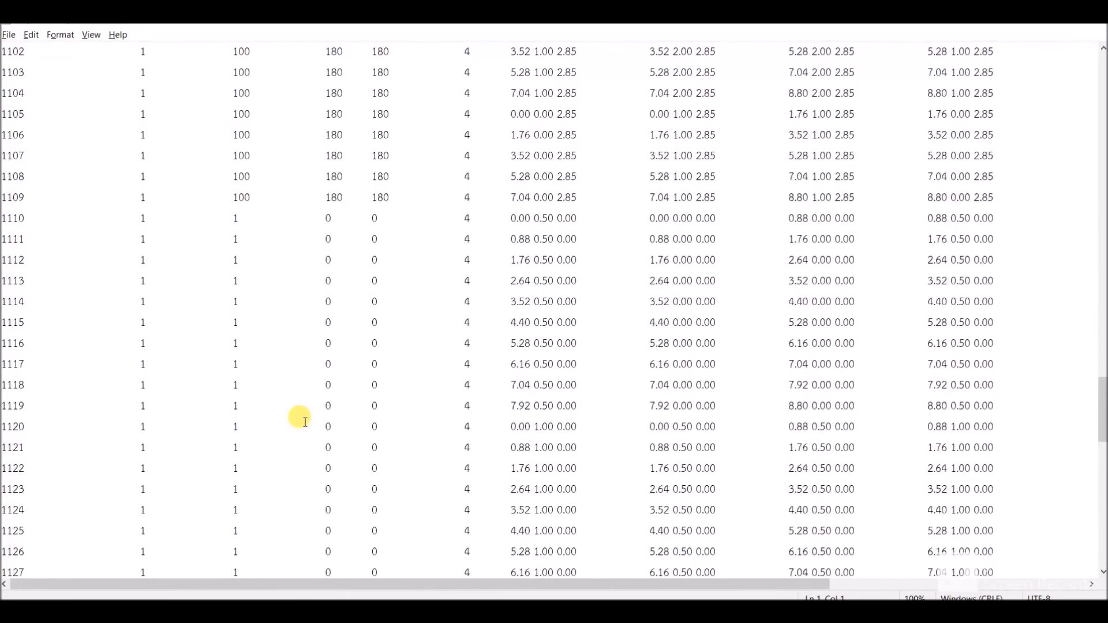
{"action": "scroll", "coordinate": [305, 422], "scroll_direction": "up", "scroll_amount": 20}
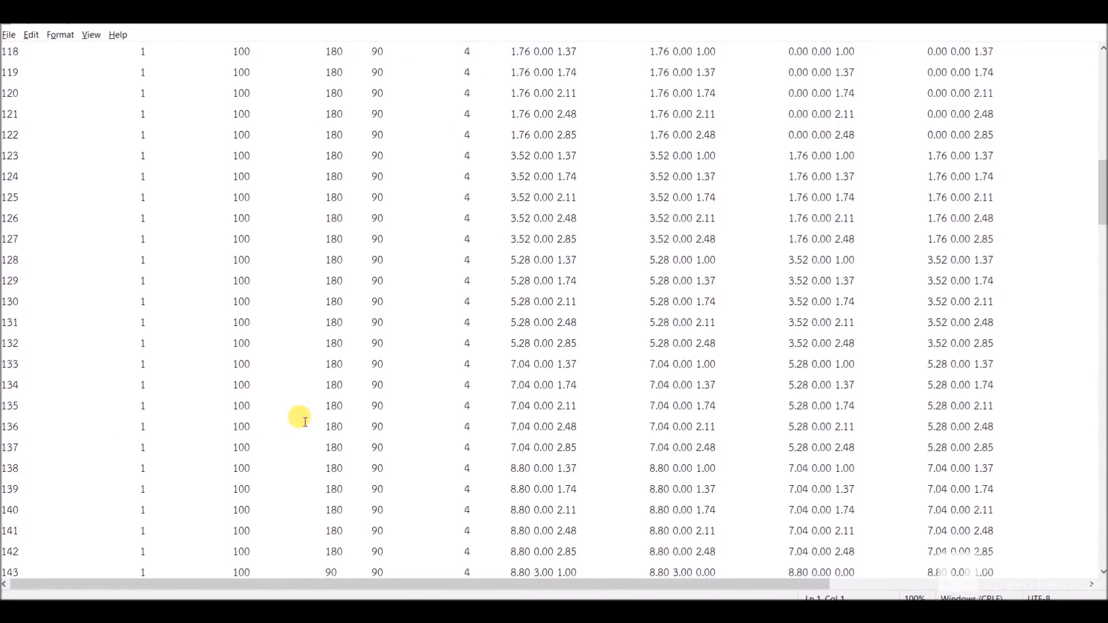
{"action": "scroll", "coordinate": [305, 422], "scroll_direction": "up", "scroll_amount": 6}
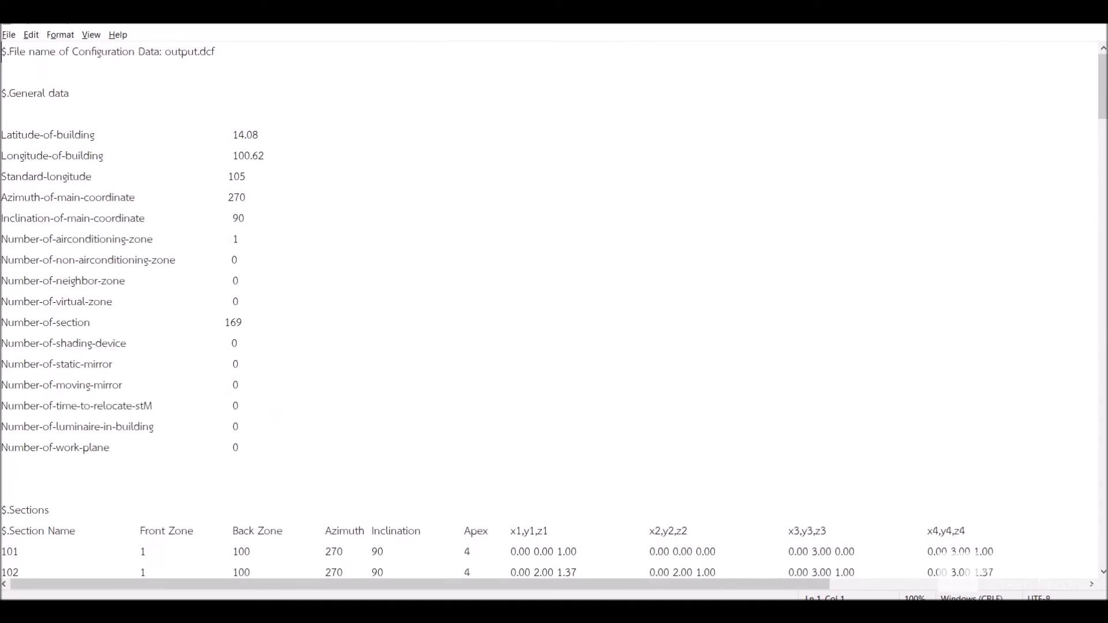
Switch to the output.ffz form factor file in Notepad and examine the number of zones and sections in its header.
{"action": "left_click", "coordinate": [485, 581]}
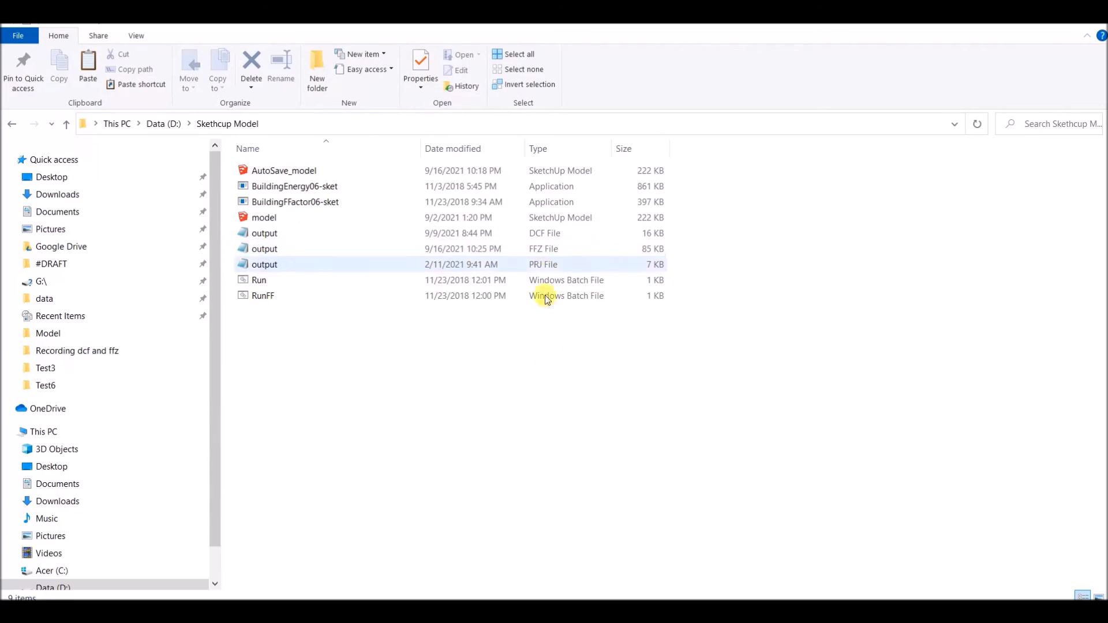
{"action": "left_click", "coordinate": [597, 574]}
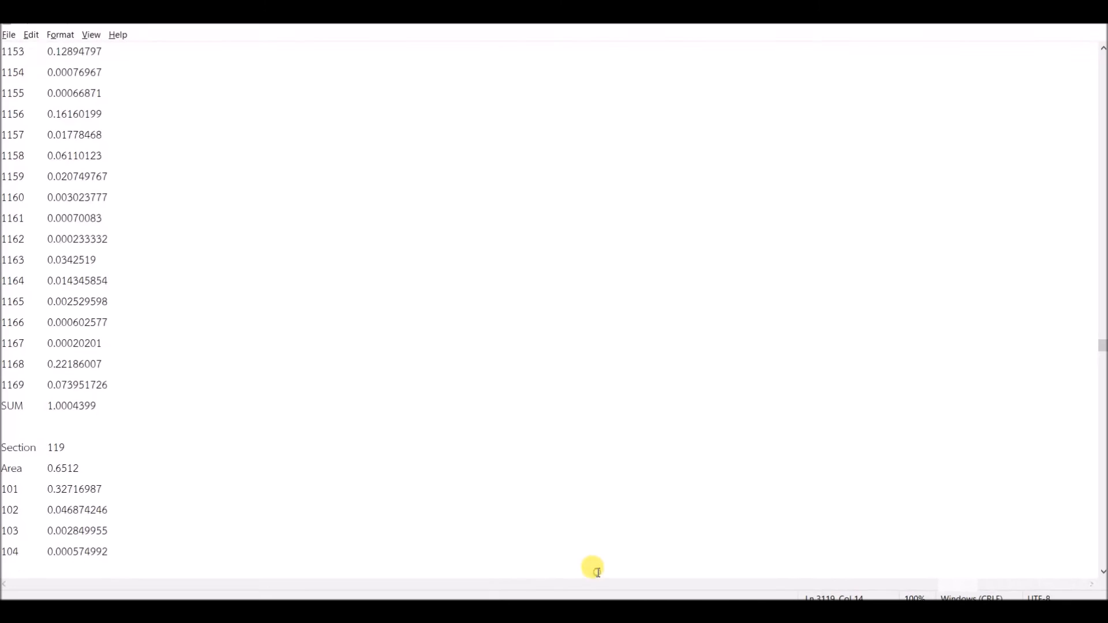
{"action": "left_click_drag", "start_coordinate": [1100, 353], "coordinate": [1071, 53]}
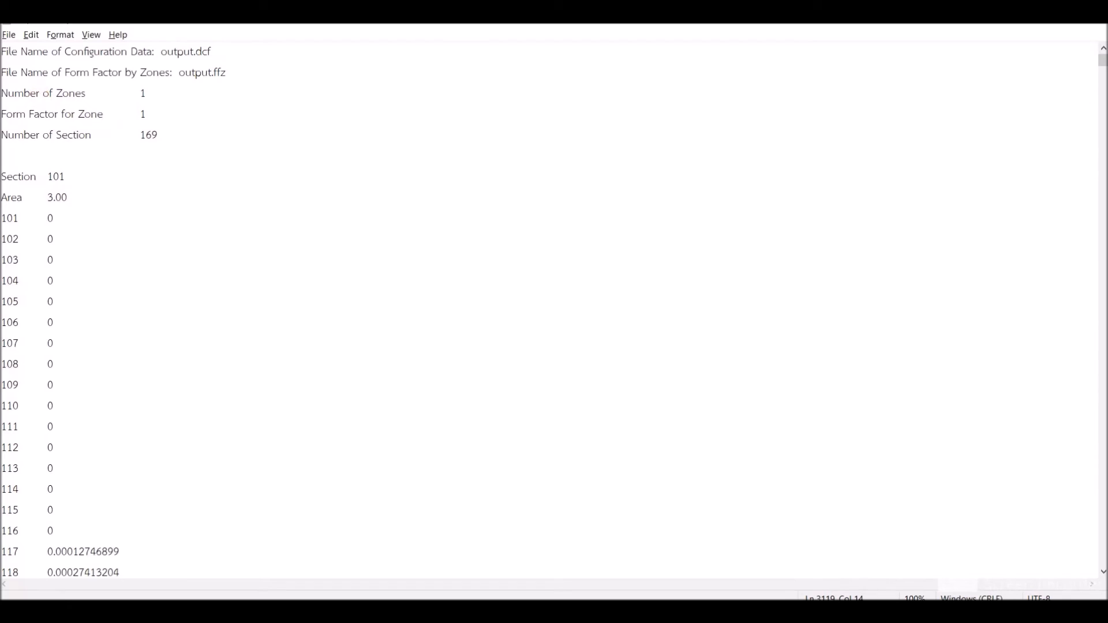
{"action": "left_click", "coordinate": [140, 93]}
{"action": "double_click", "coordinate": [140, 92]}
{"action": "left_click_drag", "start_coordinate": [134, 135], "coordinate": [230, 123]}
{"action": "scroll", "coordinate": [136, 158], "scroll_direction": "down", "scroll_amount": 1}
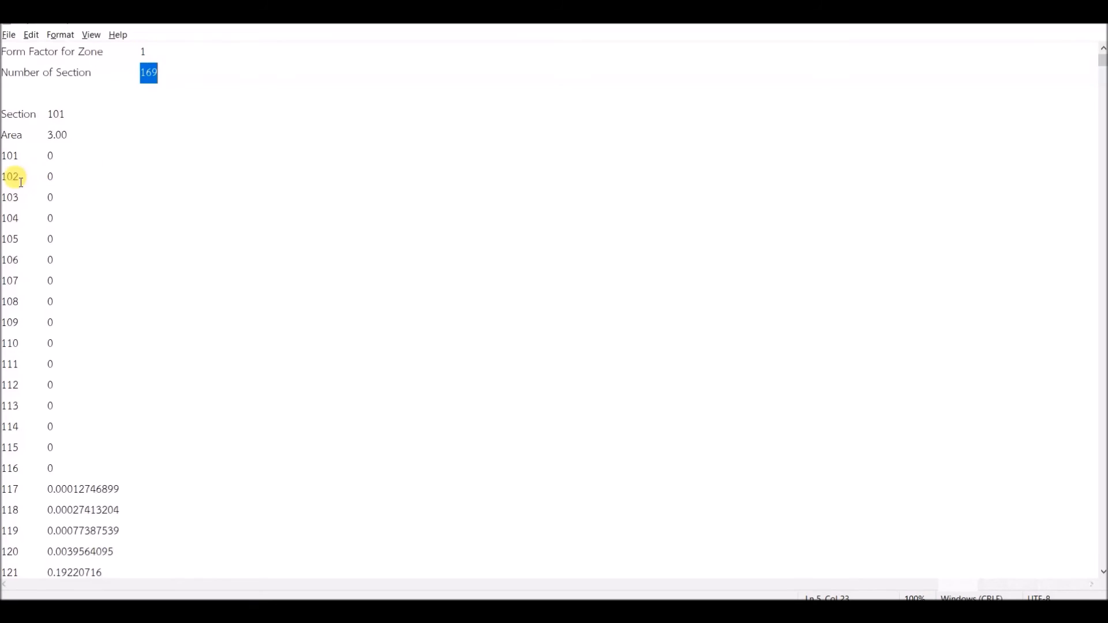
Examine section 101's heading and area in the form factor file and compare them with section 101 in the SketchUp model.
{"action": "left_click_drag", "start_coordinate": [2, 115], "coordinate": [80, 118]}
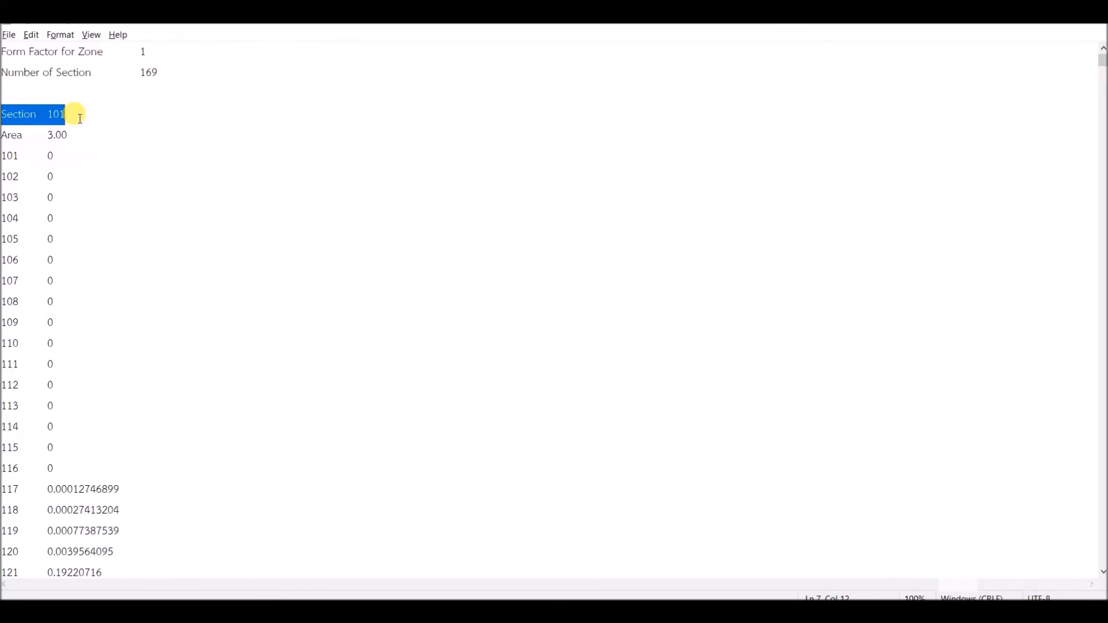
{"action": "left_click_drag", "start_coordinate": [2, 135], "coordinate": [82, 132]}
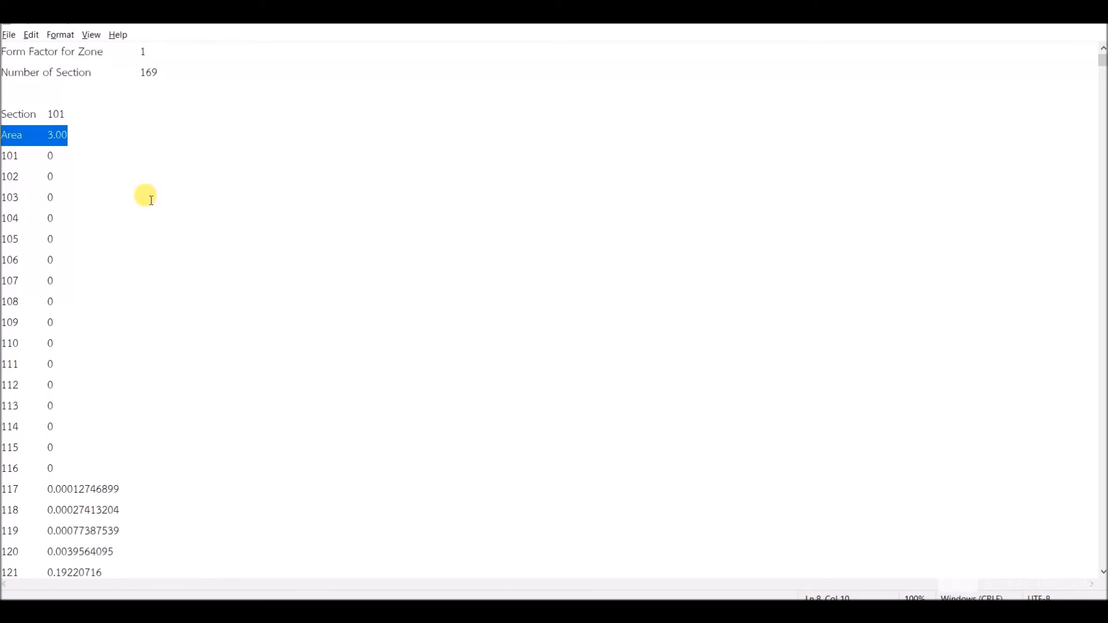
{"action": "left_click", "coordinate": [626, 612]}
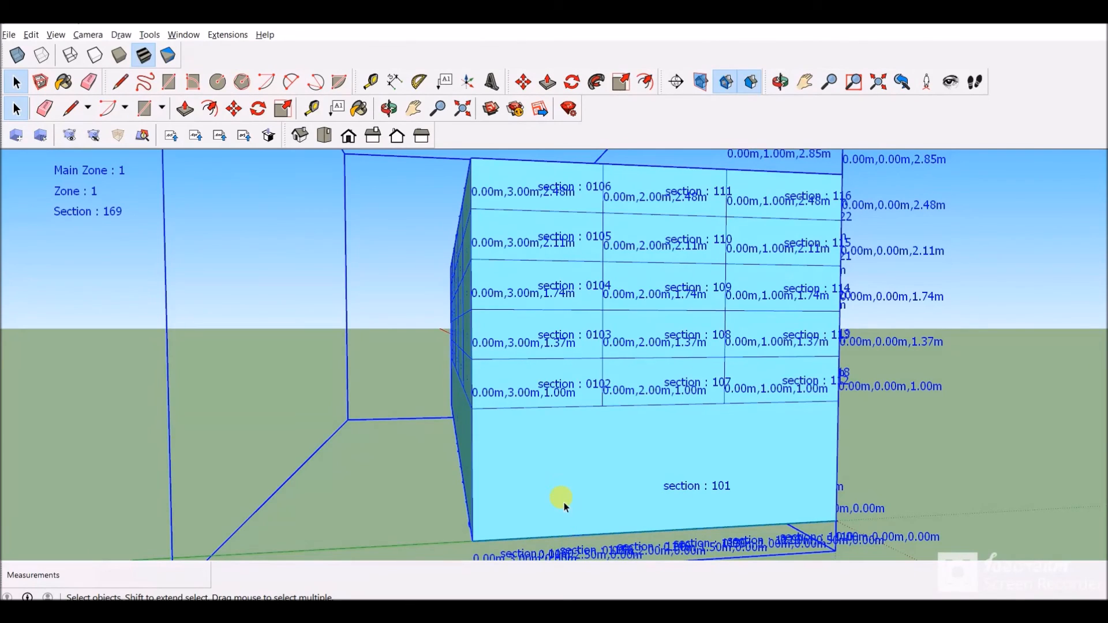
{"action": "left_click", "coordinate": [564, 573]}
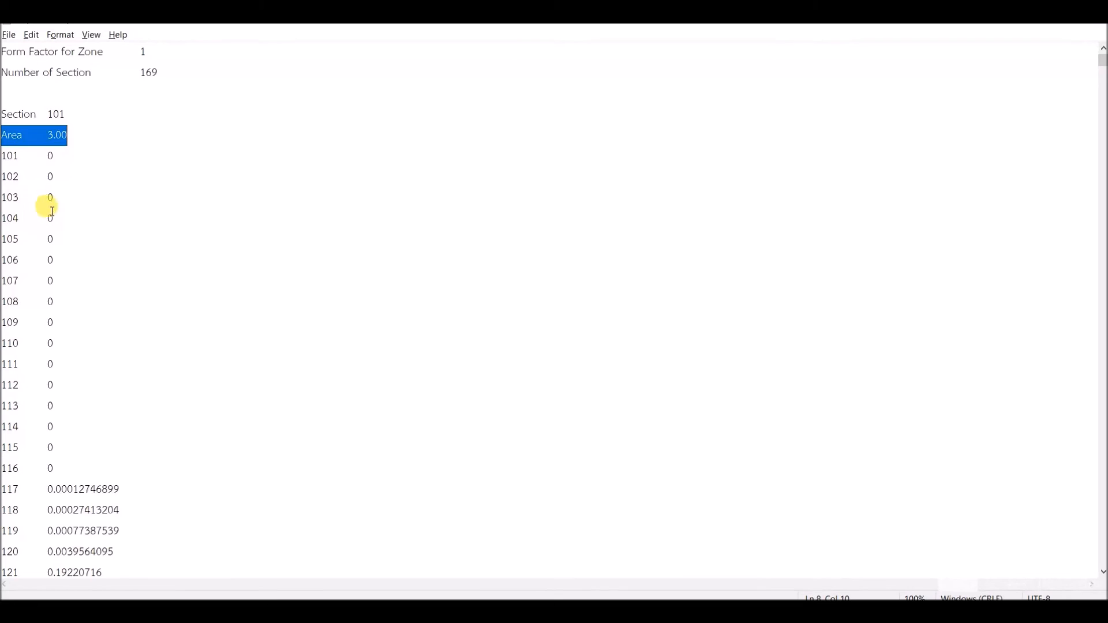
Examine section 101's form factors to all other sections, down to their sum.
{"action": "scroll", "coordinate": [101, 260], "scroll_direction": "down", "scroll_amount": 9}
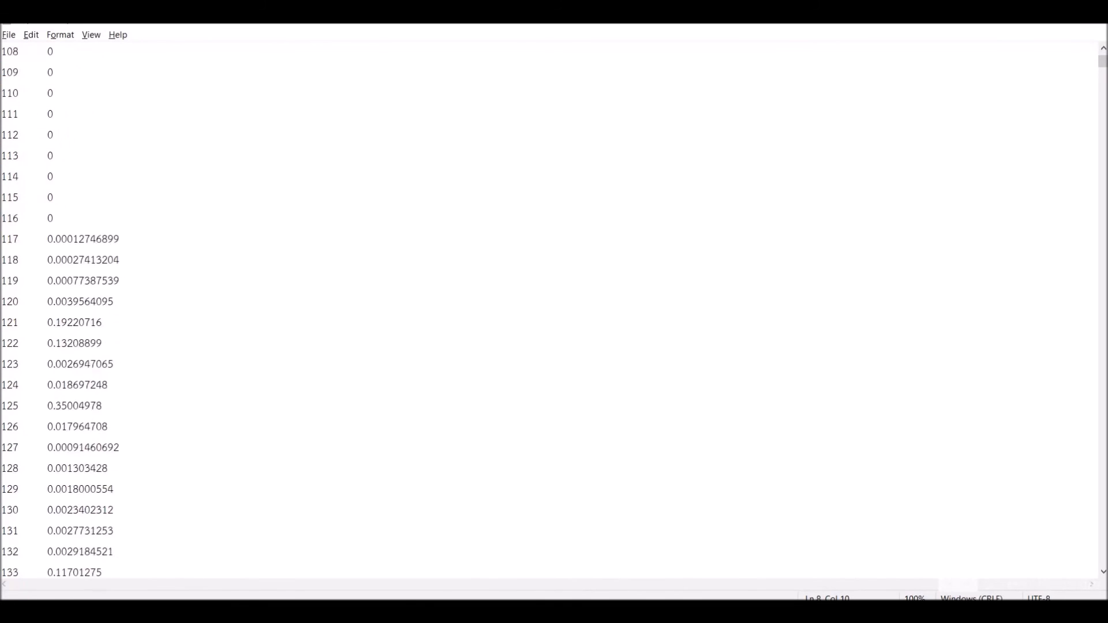
{"action": "scroll", "coordinate": [553, 312], "scroll_direction": "down", "scroll_amount": 13}
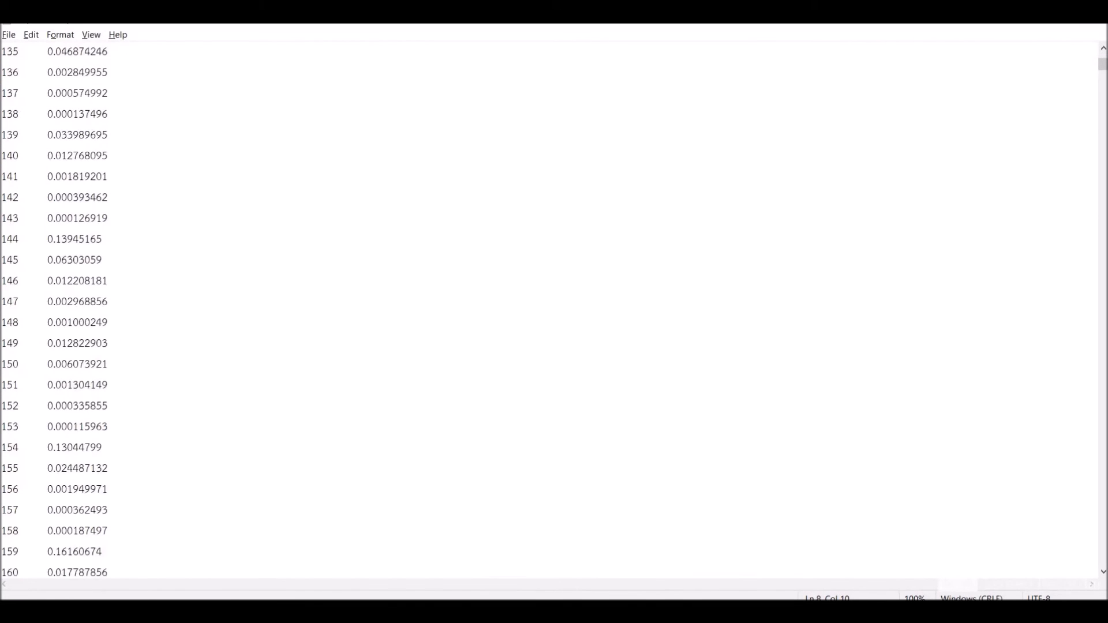
{"action": "scroll", "coordinate": [554, 311], "scroll_direction": "down", "scroll_amount": 20}
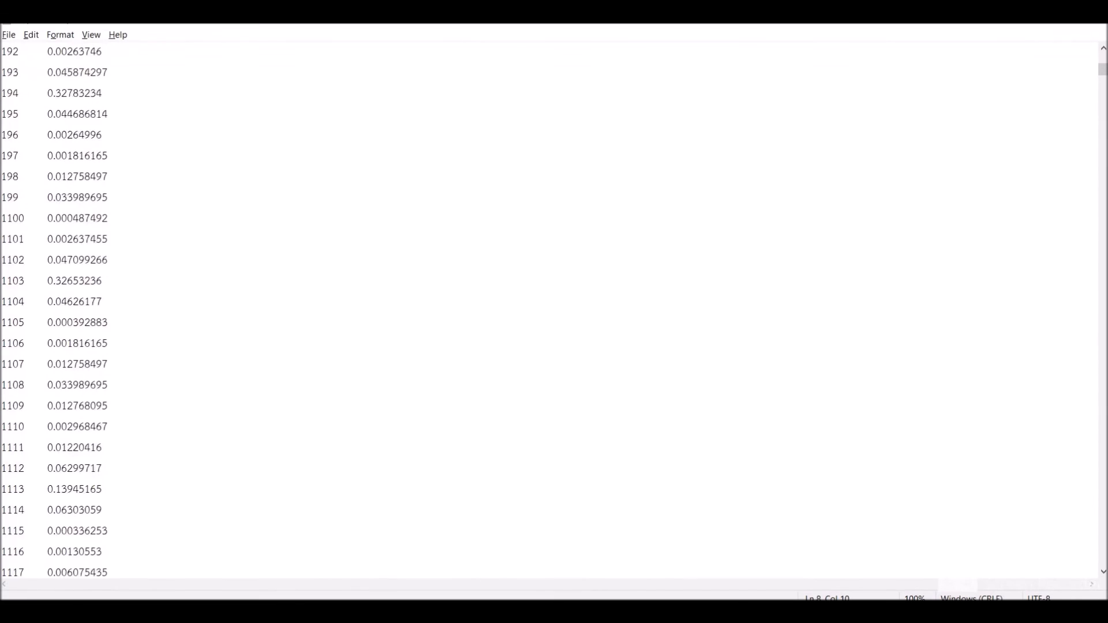
{"action": "scroll", "coordinate": [19, 269], "scroll_direction": "down", "scroll_amount": 8}
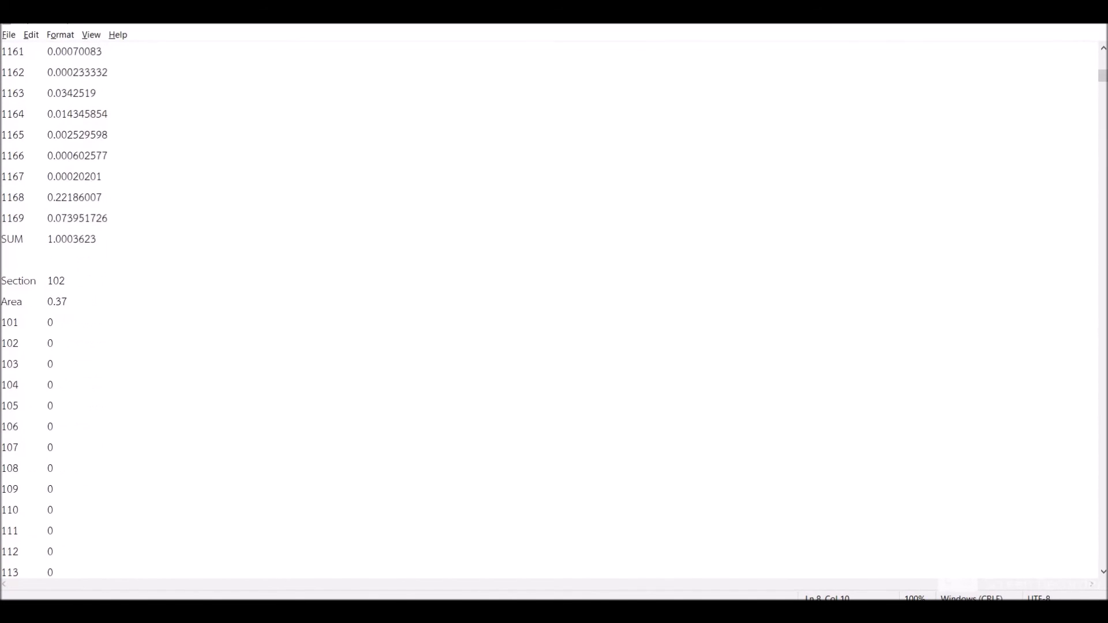
{"action": "left_click_drag", "start_coordinate": [2, 239], "coordinate": [111, 240]}
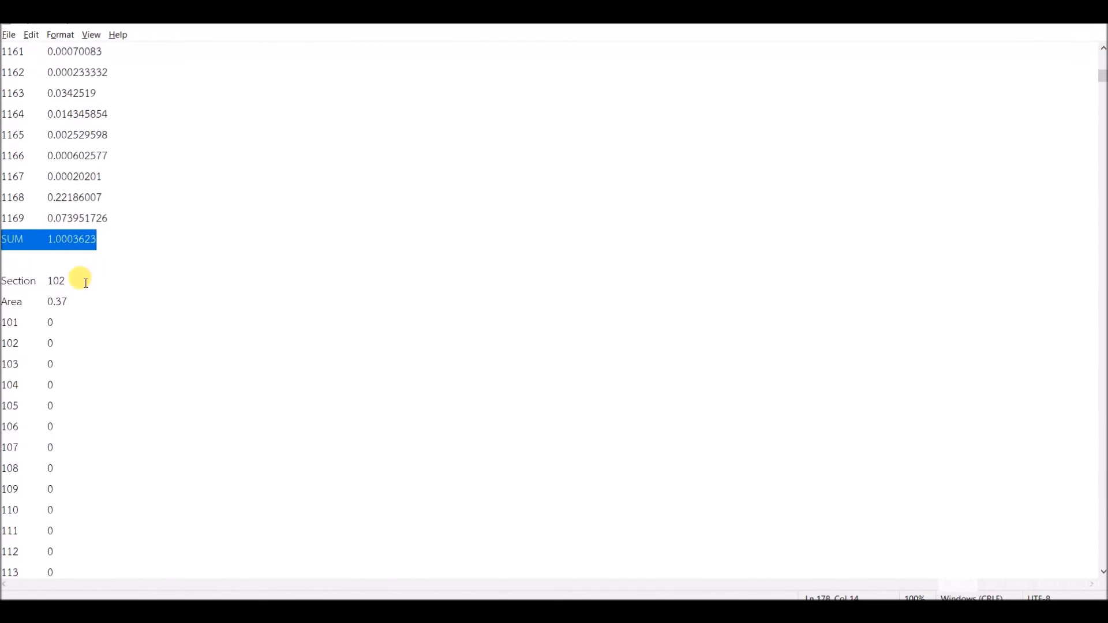
Examine the heading and area of section 102 in the form factor file.
{"action": "scroll", "coordinate": [65, 307], "scroll_direction": "down", "scroll_amount": 3}
{"action": "left_click_drag", "start_coordinate": [8, 92], "coordinate": [82, 86]}
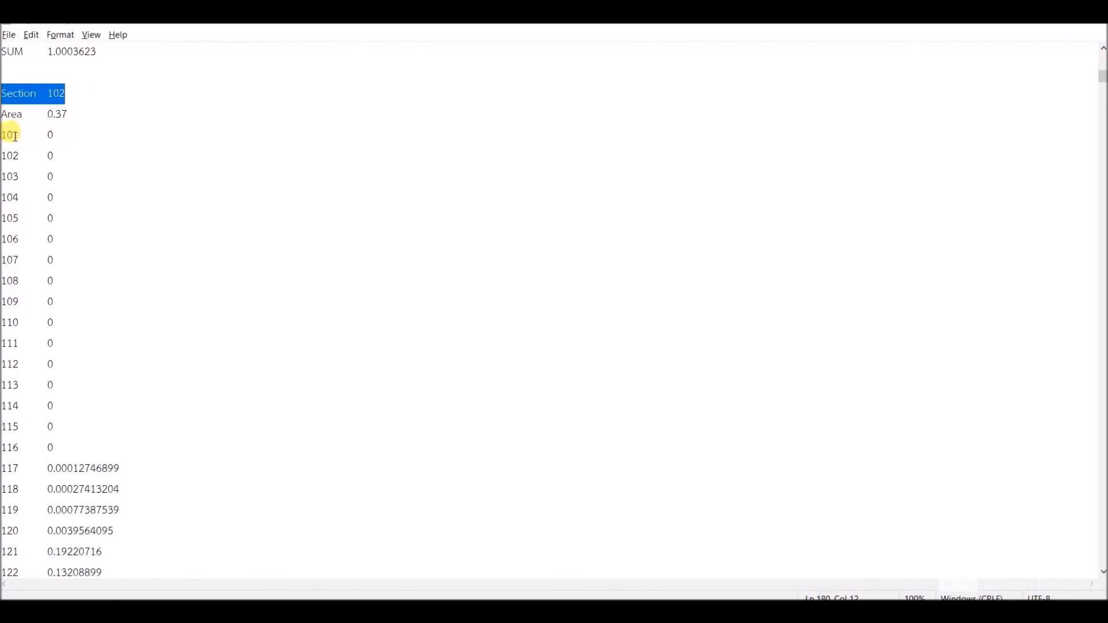
{"action": "left_click_drag", "start_coordinate": [1, 114], "coordinate": [81, 111]}
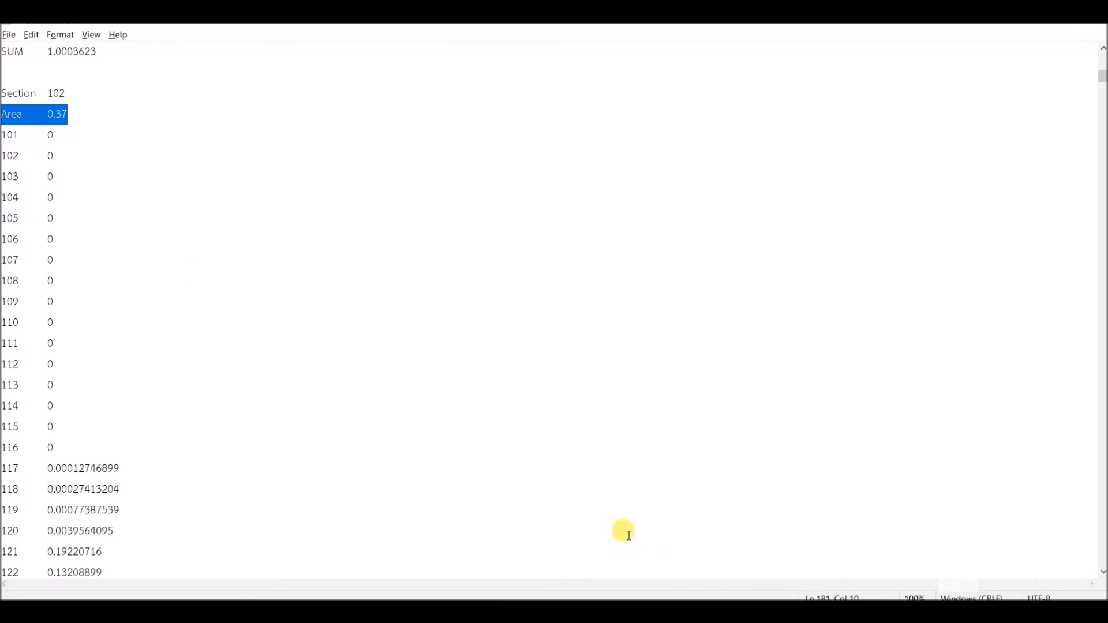
{"action": "left_click", "coordinate": [646, 611]}
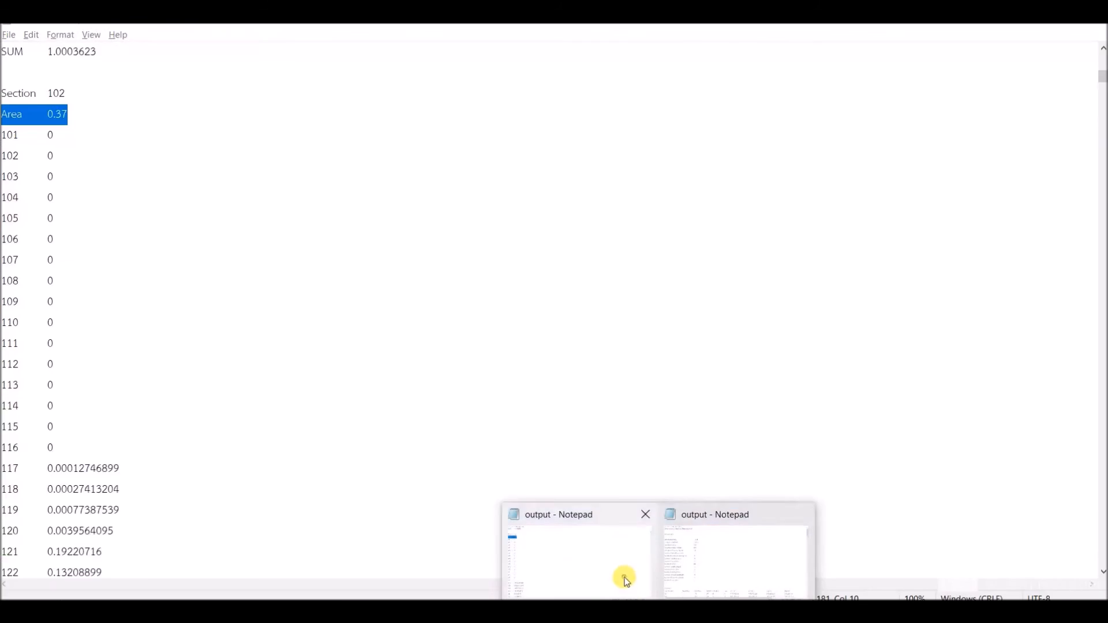
{"action": "left_click", "coordinate": [625, 575]}
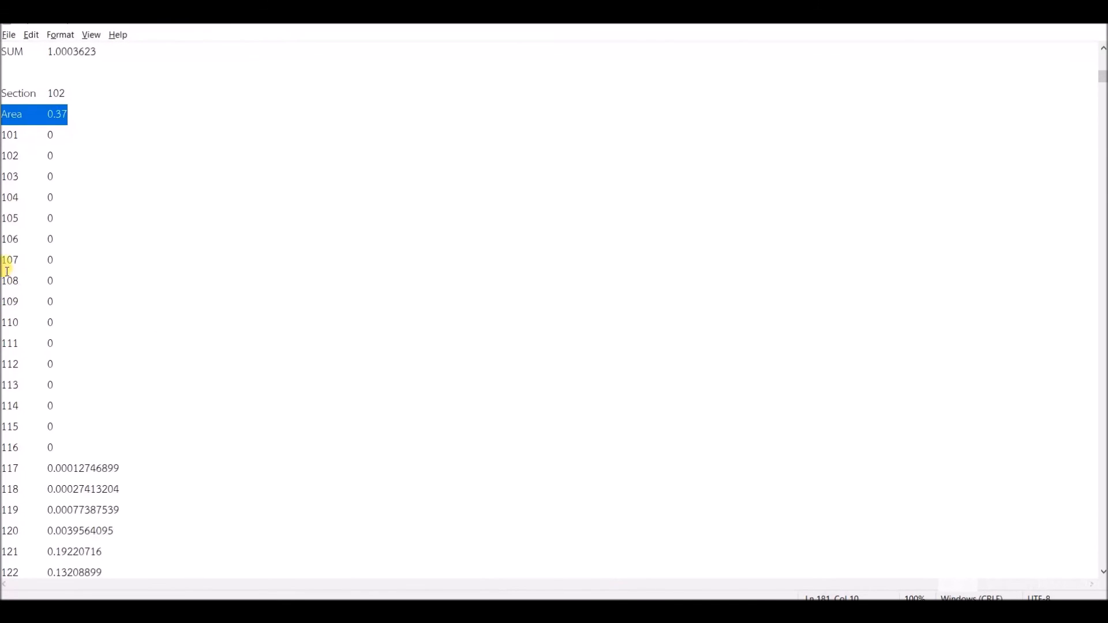
Examine section 102's form factors down to their sum and continue to the start of section 103.
{"action": "scroll", "coordinate": [8, 209], "scroll_direction": "down", "scroll_amount": 20}
{"action": "scroll", "coordinate": [8, 208], "scroll_direction": "down", "scroll_amount": 20}
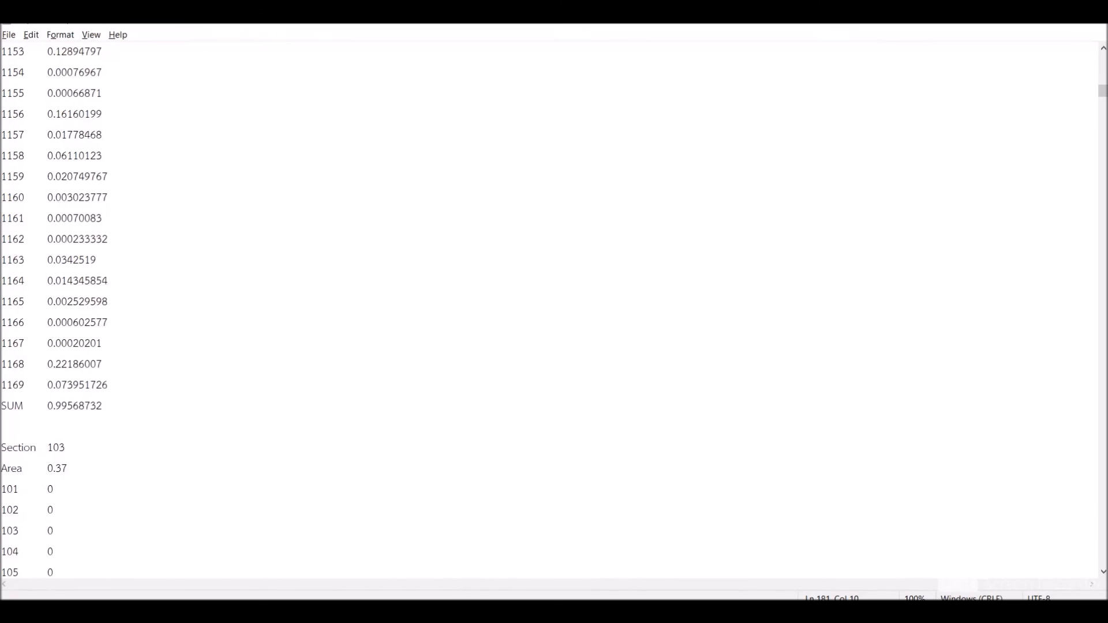
{"action": "left_click_drag", "start_coordinate": [2, 405], "coordinate": [136, 404]}
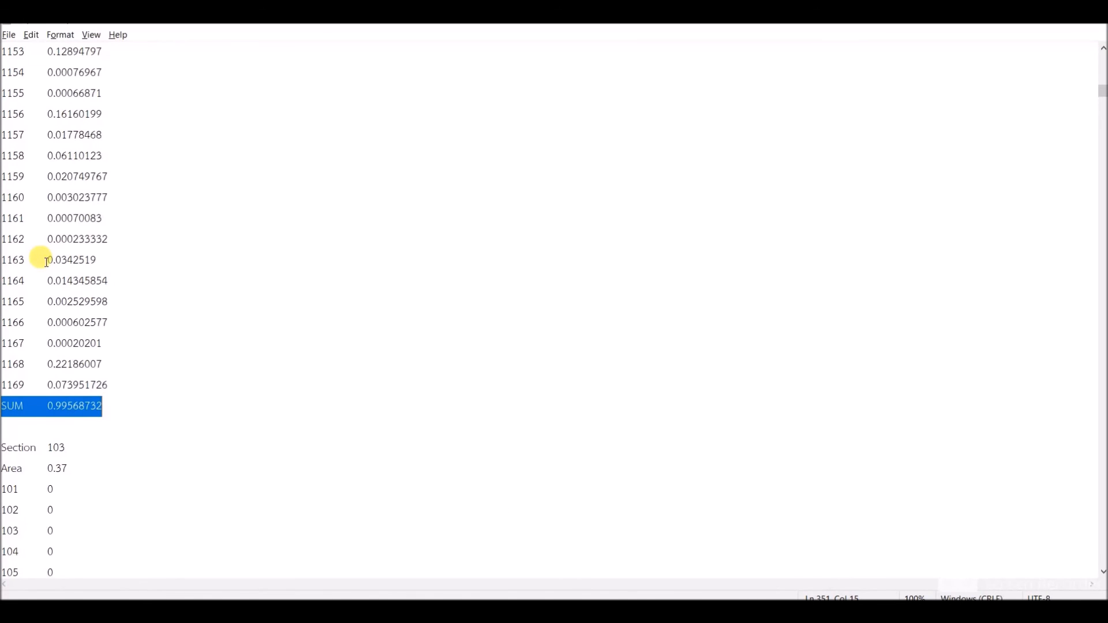
{"action": "scroll", "coordinate": [54, 388], "scroll_direction": "down", "scroll_amount": 5}
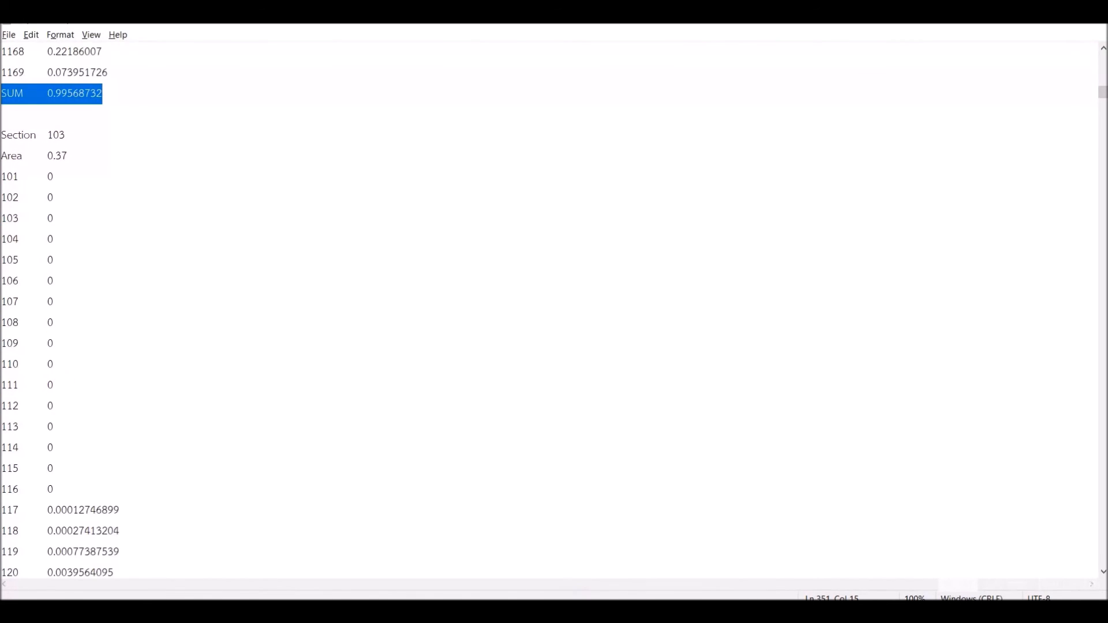